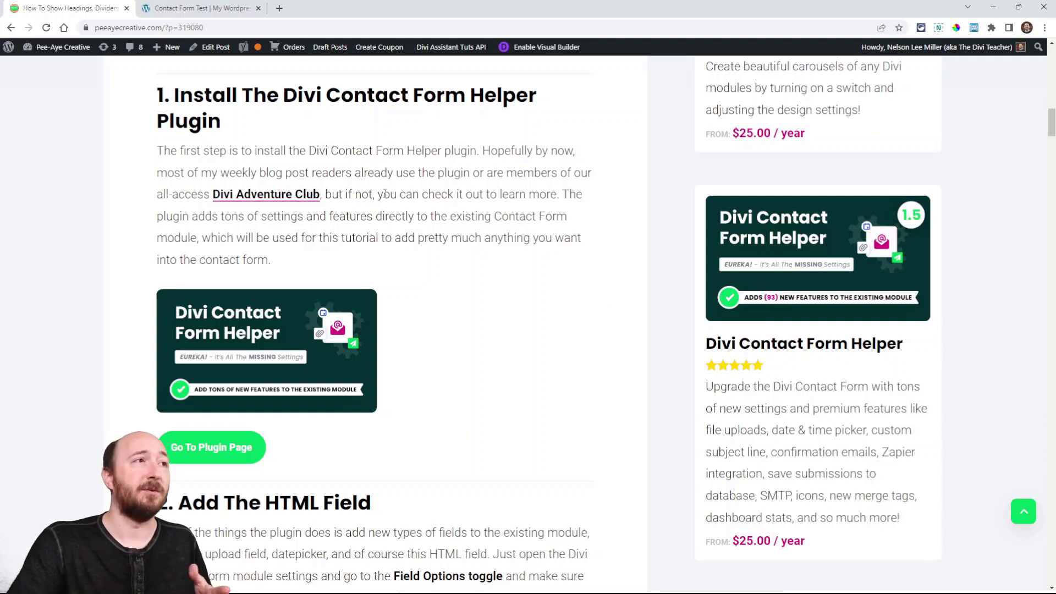
# Open the contact form module's settings on the Contact Form Test page, enlarge the settings window and review its option groups
pyautogui.click(185, 8)
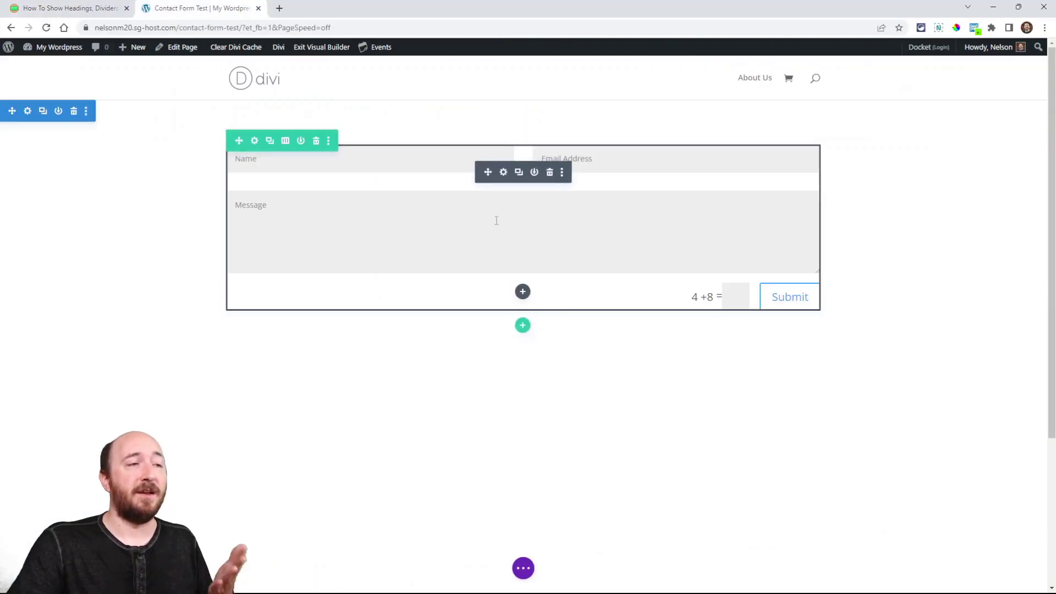
pyautogui.click(504, 172)
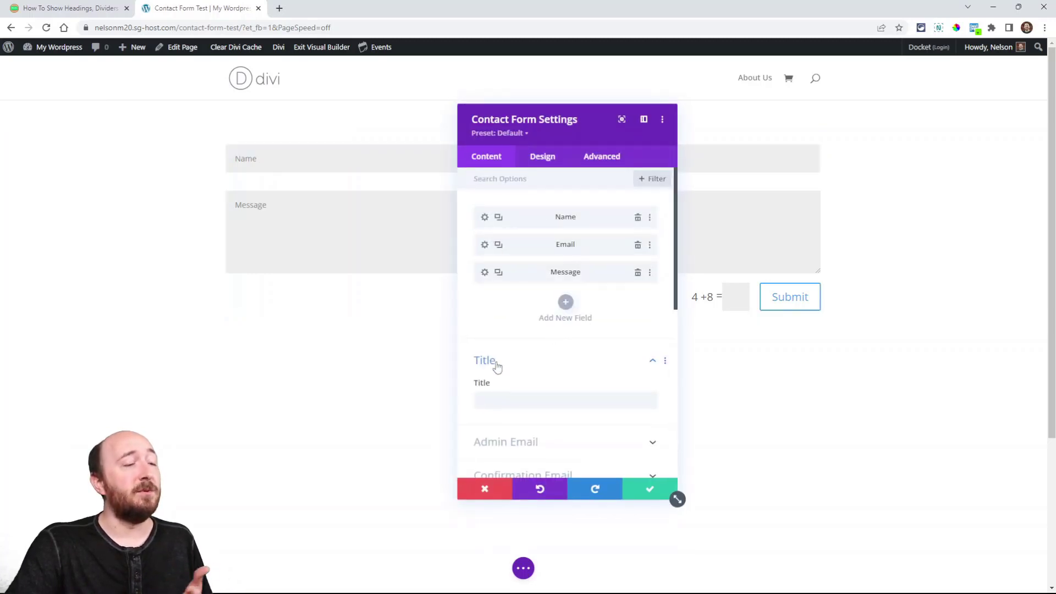
pyautogui.moveTo(677, 502); pyautogui.dragTo(722, 521)
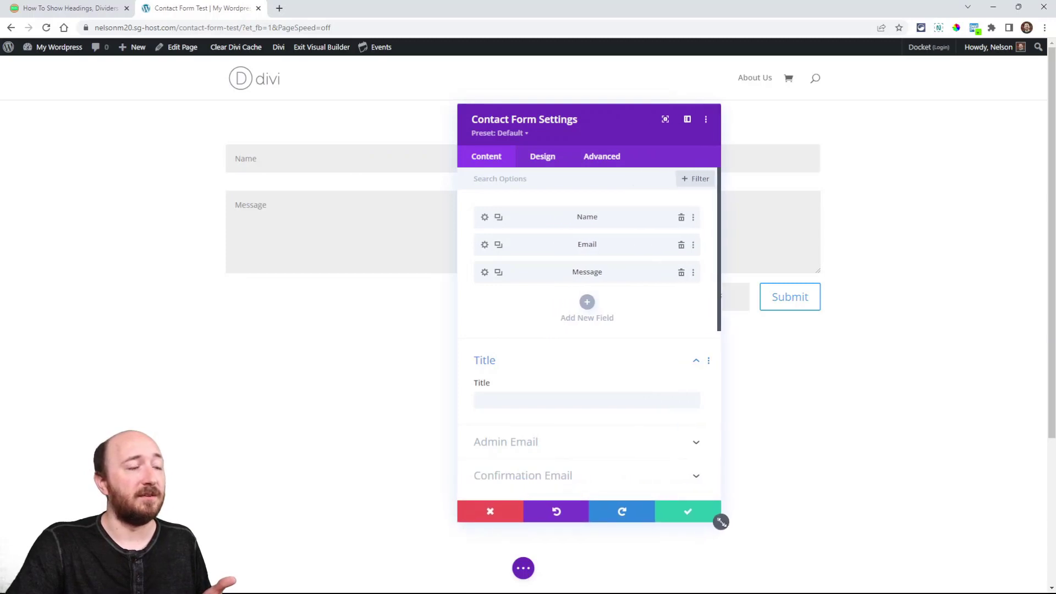
pyautogui.scroll(-5, 641, 388)
pyautogui.scroll(-1, 589, 368)
pyautogui.scroll(1, 590, 369)
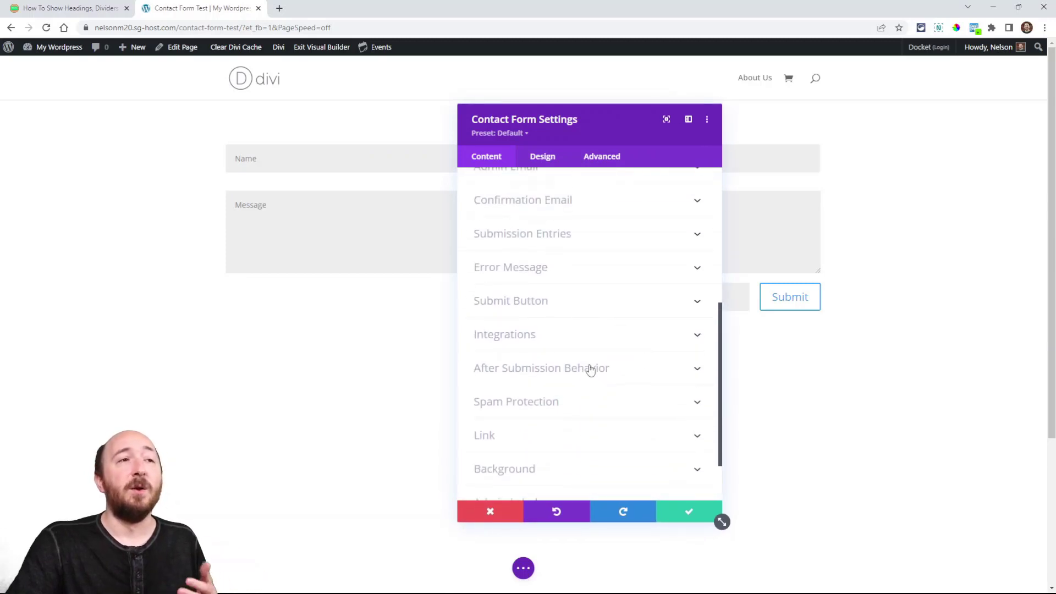
pyautogui.scroll(5, 590, 368)
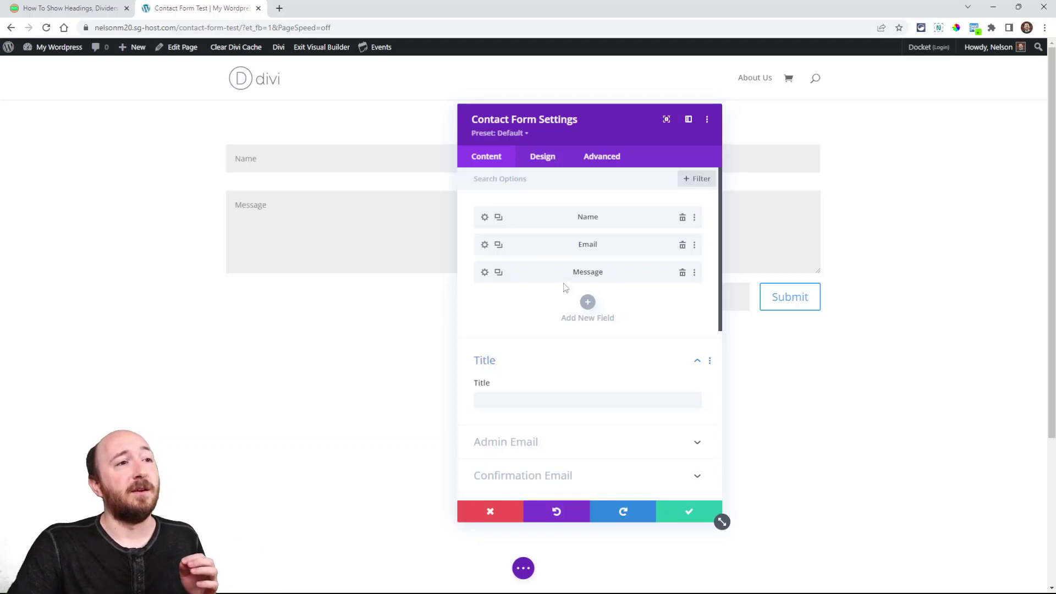
# Add a new field to the contact form and enable Use As HTML Field in its field options
pyautogui.click(587, 304)
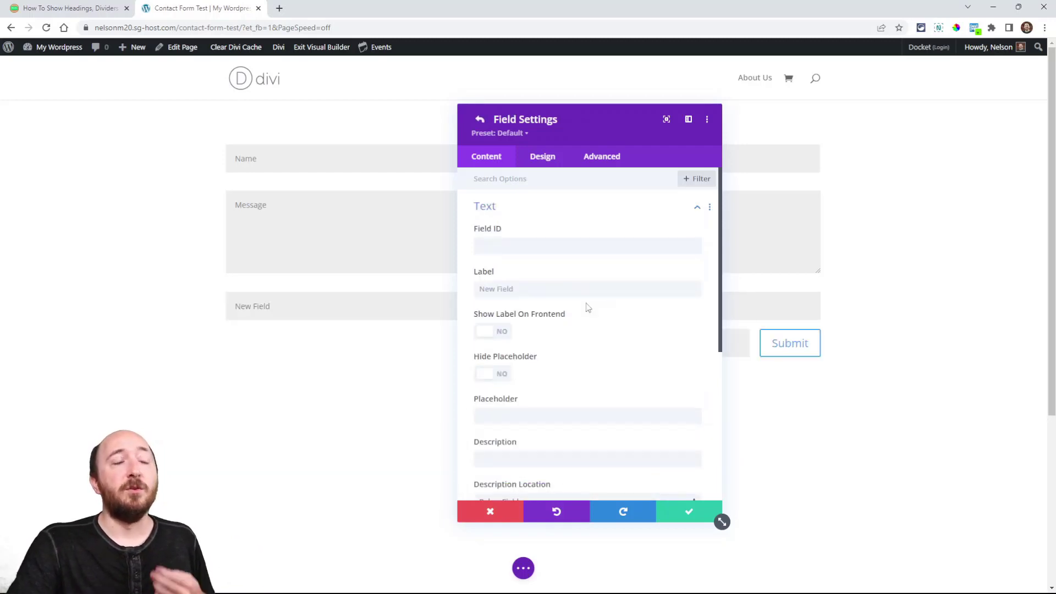
pyautogui.click(516, 216)
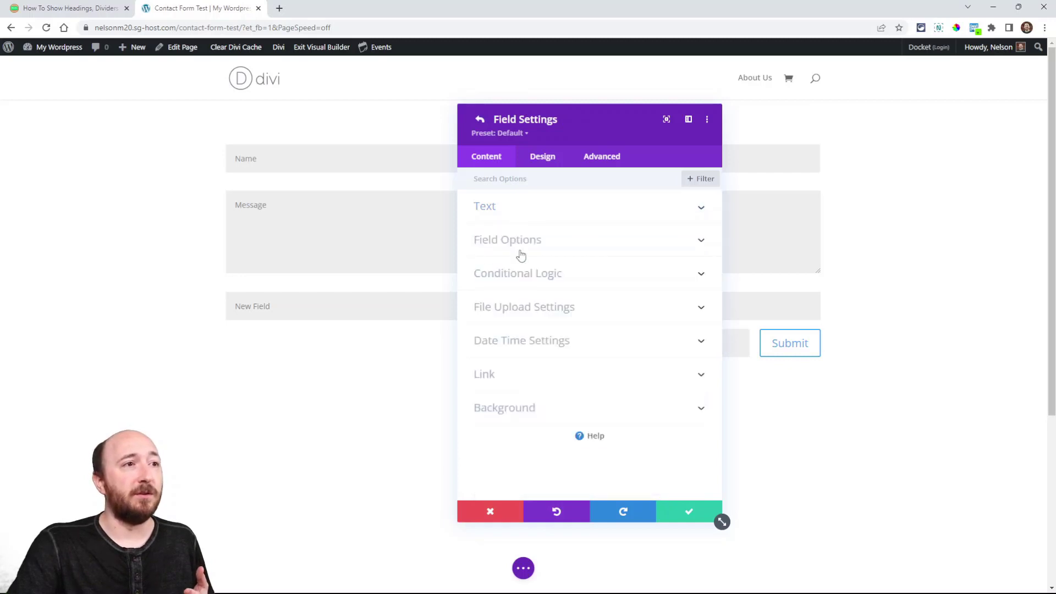
pyautogui.click(536, 242)
pyautogui.click(501, 223)
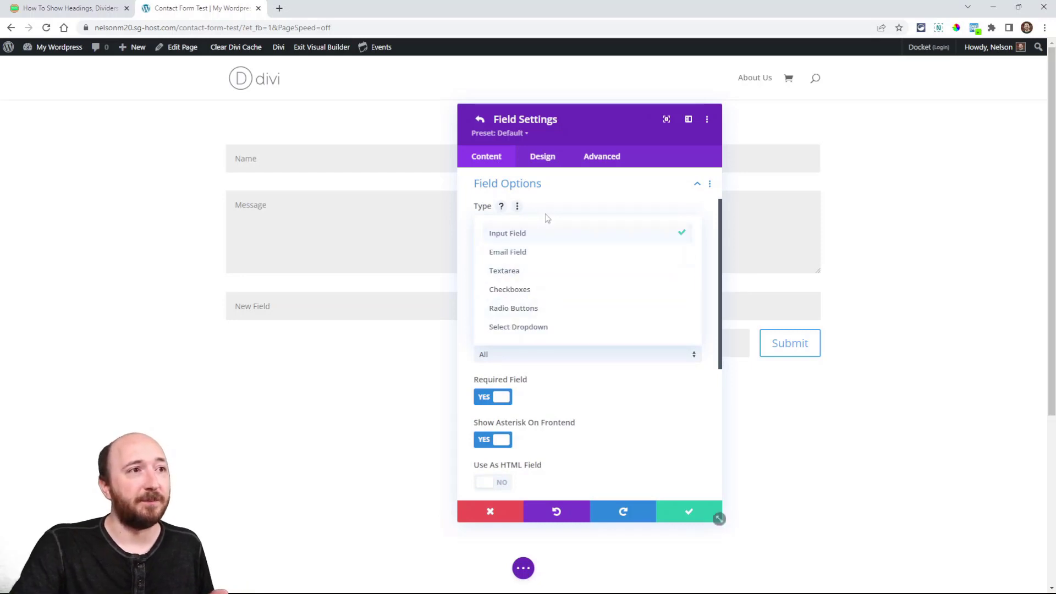
pyautogui.click(512, 237)
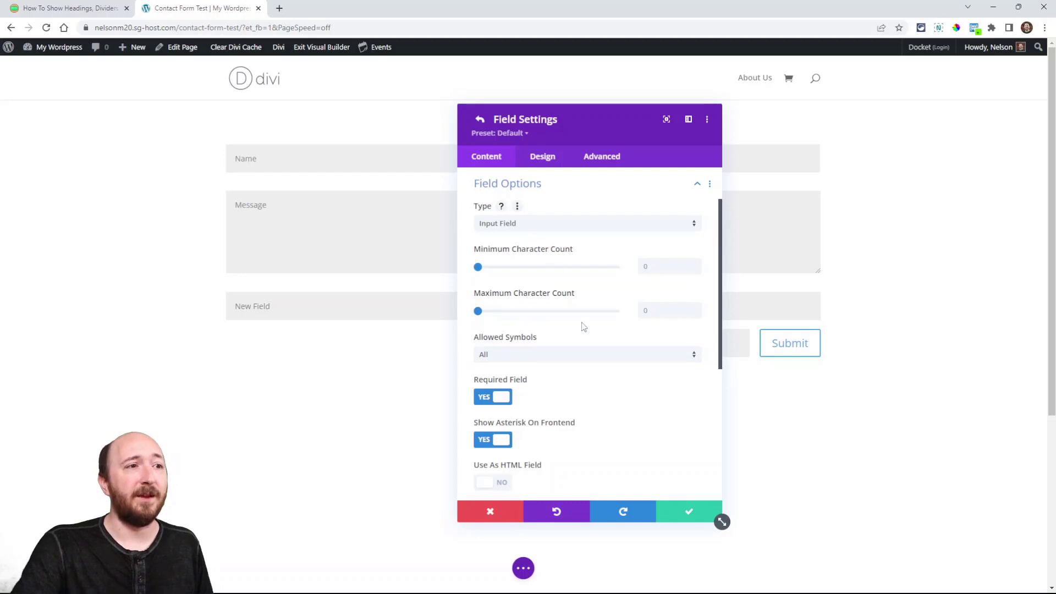
pyautogui.scroll(-2, 580, 330)
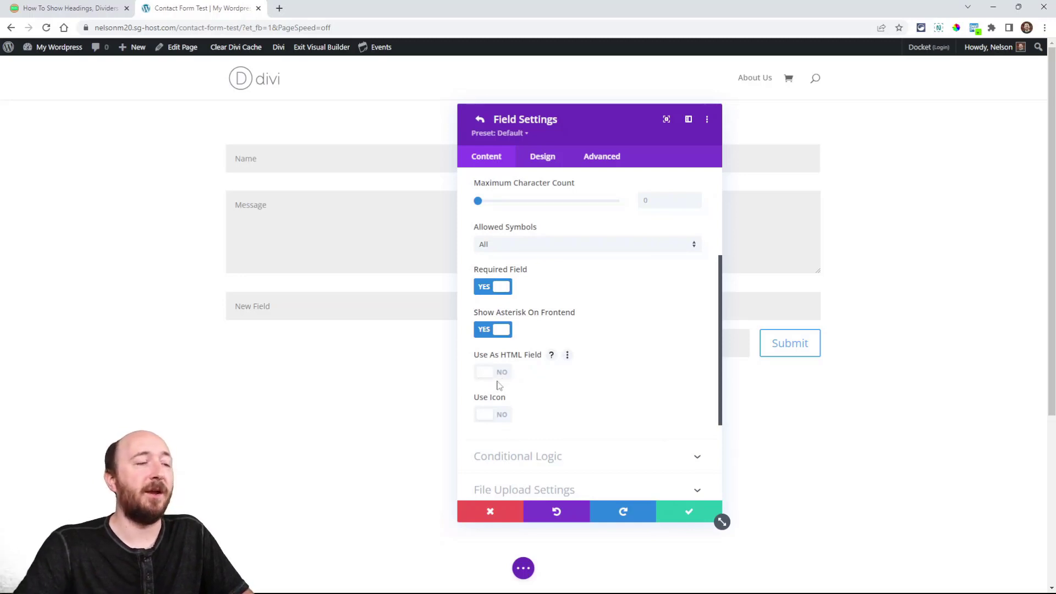
pyautogui.click(492, 373)
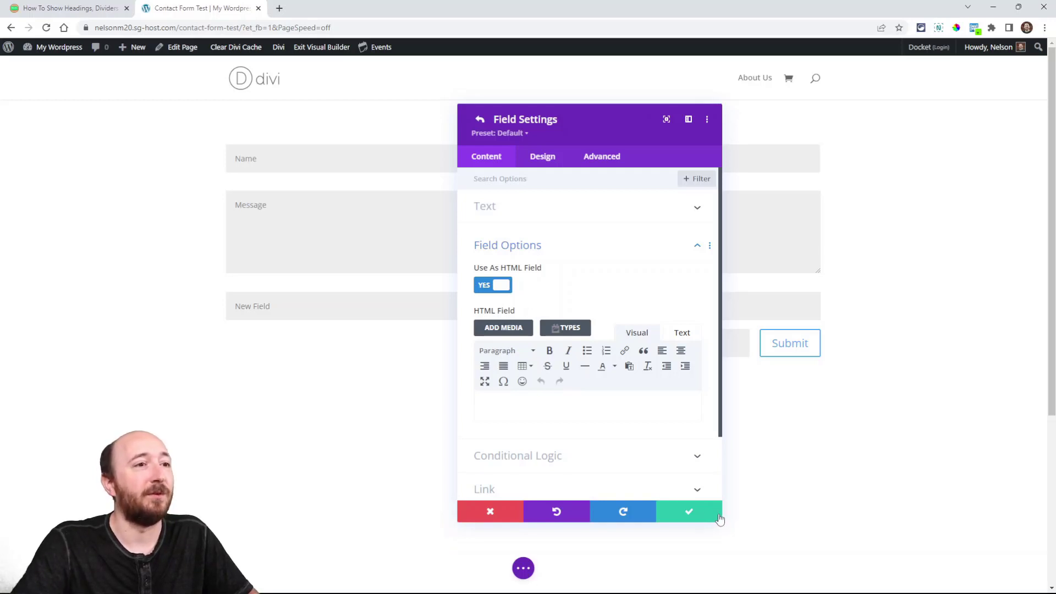
# Enter "Heading" as the HTML field's content and format it as Heading 1
pyautogui.click(496, 413)
pyautogui.write('Headin')
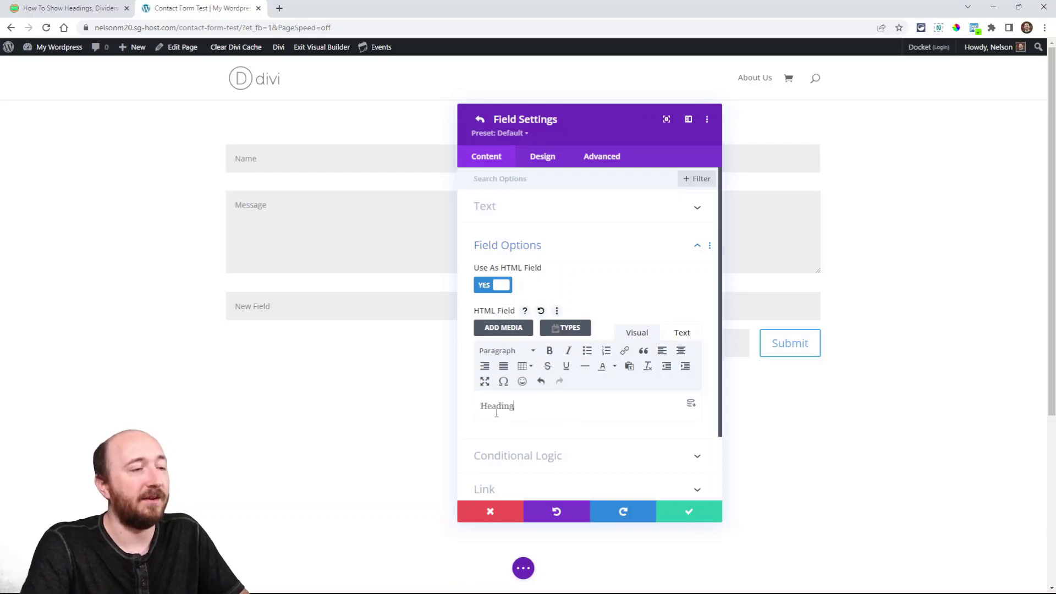
pyautogui.write('g')
pyautogui.doubleClick(505, 405)
pyautogui.click(501, 350)
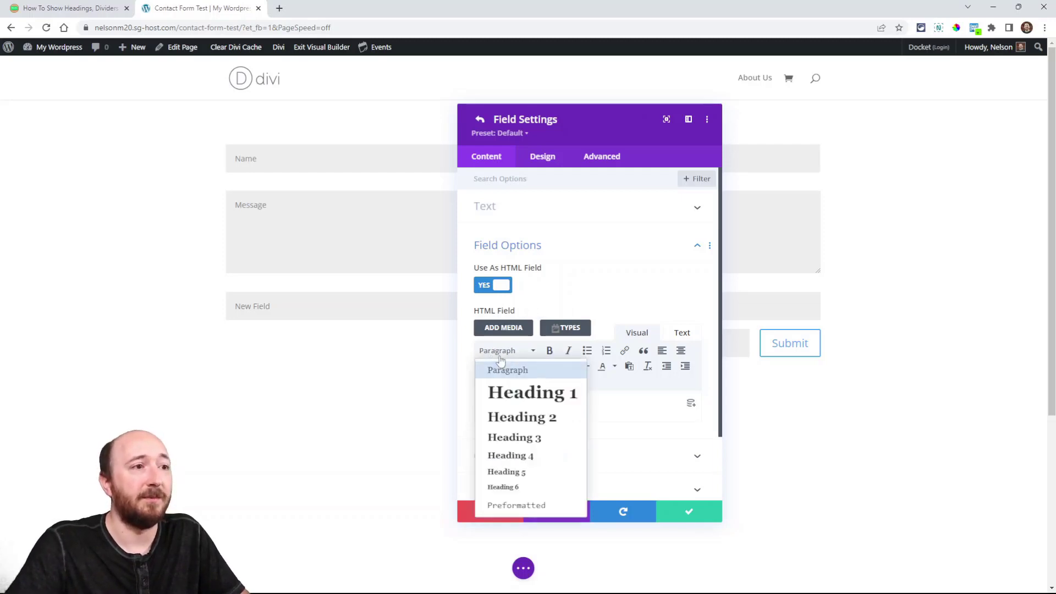
pyautogui.click(510, 409)
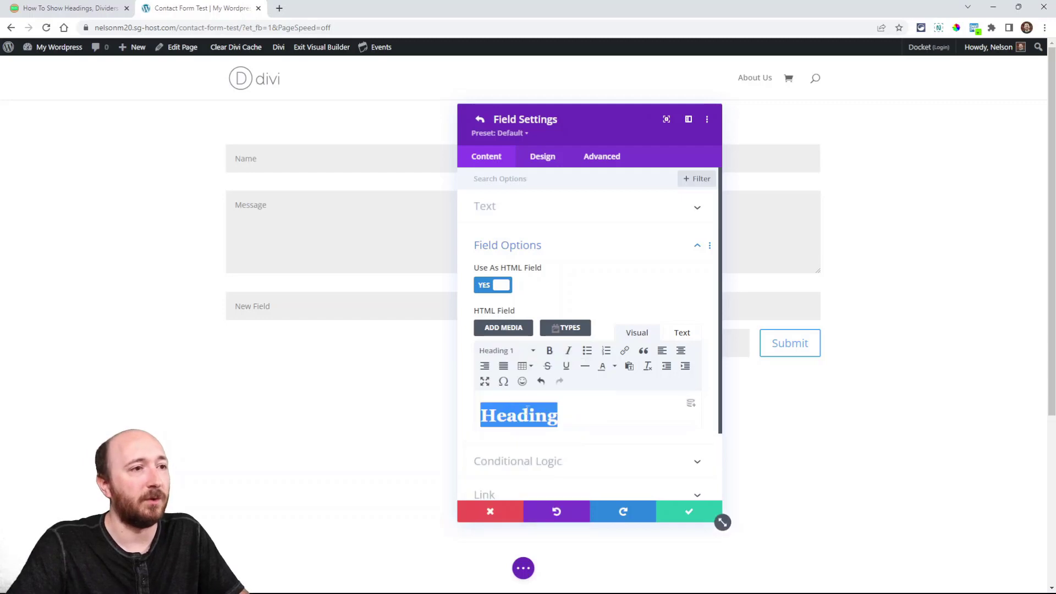
# Add the paragraph "Paragraph or a link." below the heading
pyautogui.click(584, 415)
pyautogui.press('Return')
pyautogui.write('Paragrap')
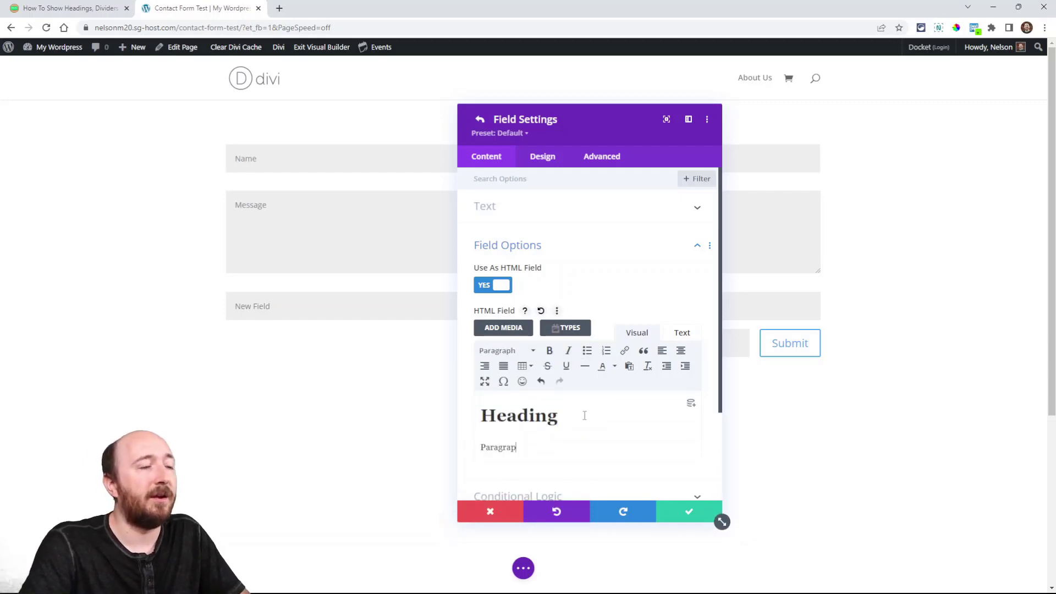
pyautogui.write('h or a link')
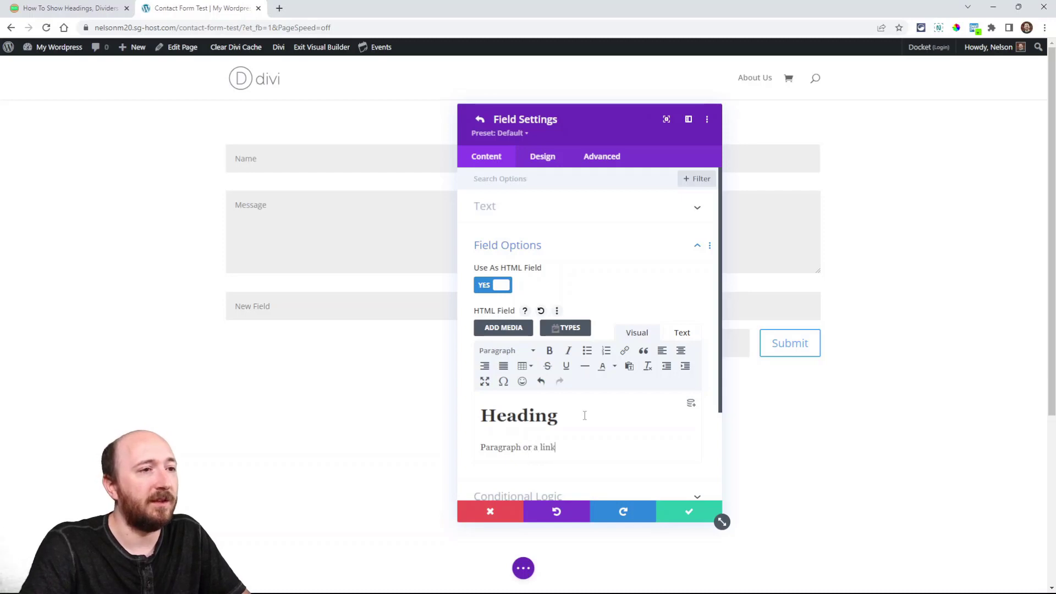
pyautogui.write('.')
# Add the lines "Bullet list" and "bullet list item" below the paragraph and format both as a bulleted list
pyautogui.press('Return')
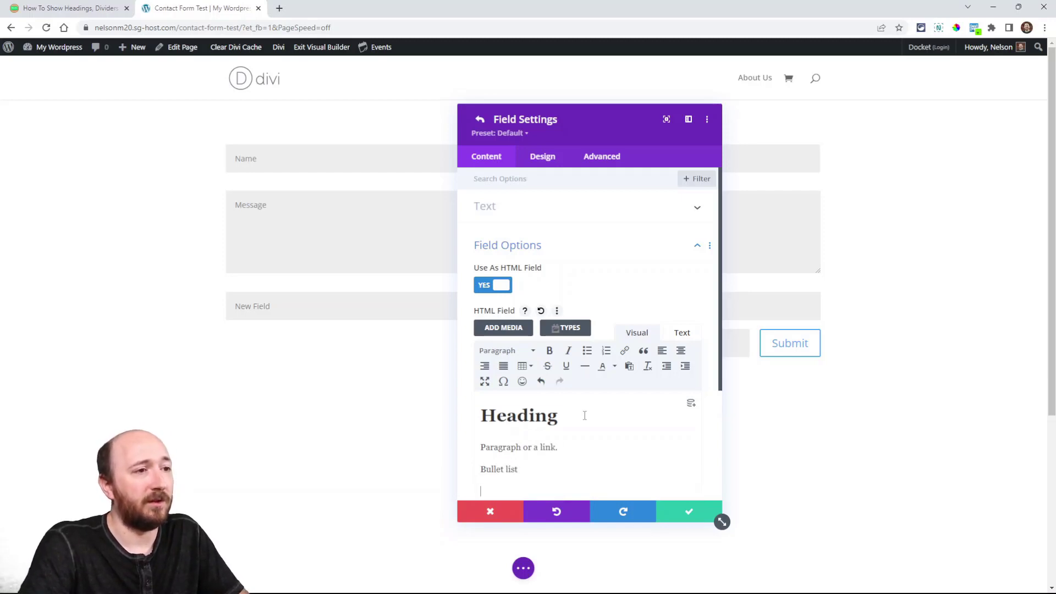
pyautogui.write('list item')
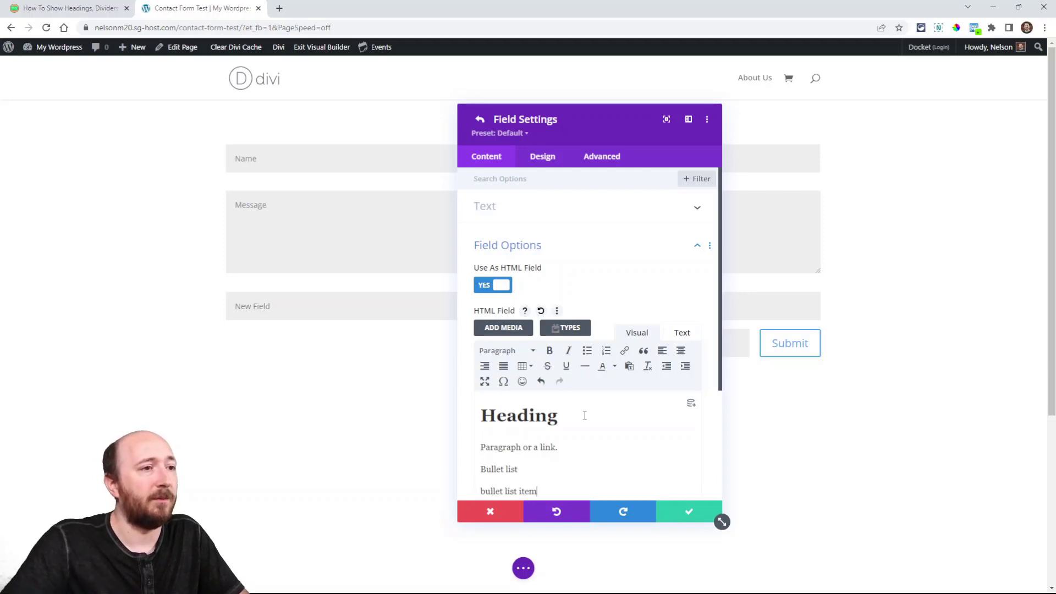
pyautogui.scroll(-1, 586, 410)
pyautogui.moveTo(531, 436); pyautogui.dragTo(474, 414)
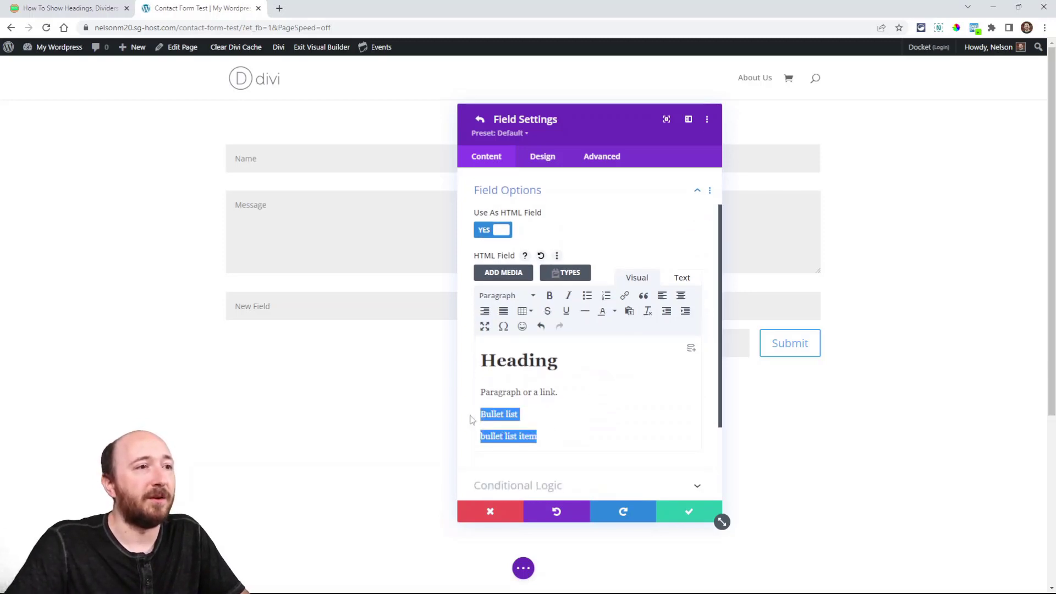
pyautogui.click(587, 295)
# Turn the word "link" in the paragraph into a hyperlink, leaving its URL empty
pyautogui.doubleClick(551, 391)
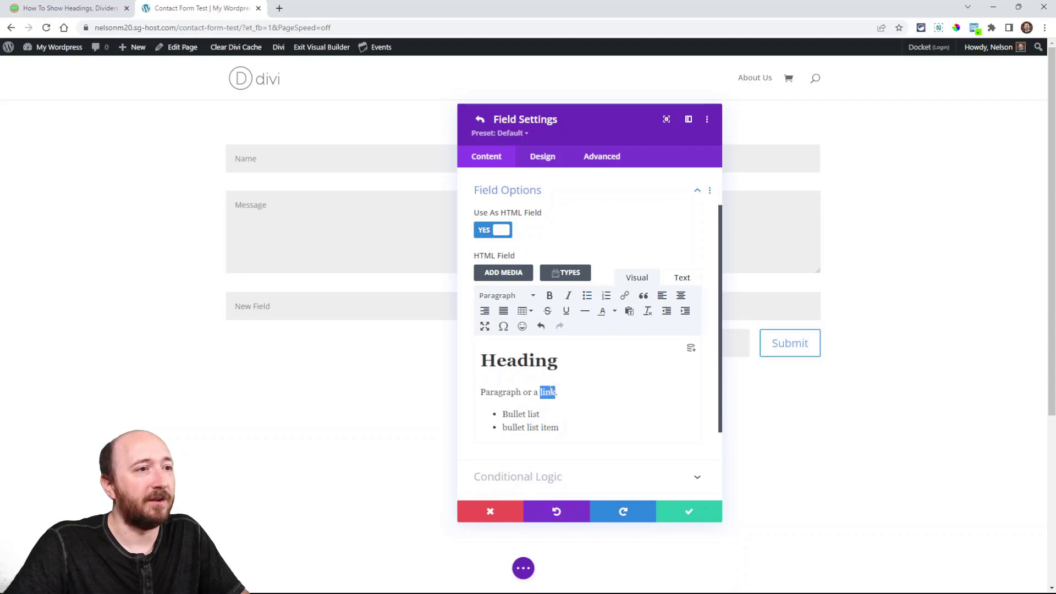
pyautogui.click(625, 296)
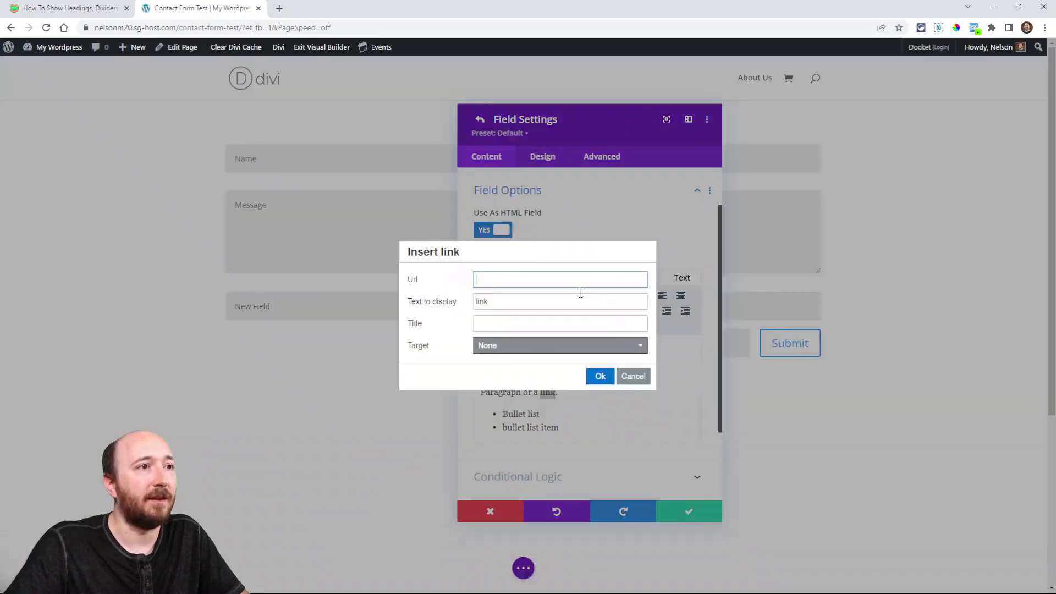
pyautogui.click(600, 376)
# End the bulleted list and insert a horizontal line below it
pyautogui.click(594, 427)
pyautogui.press('Return')
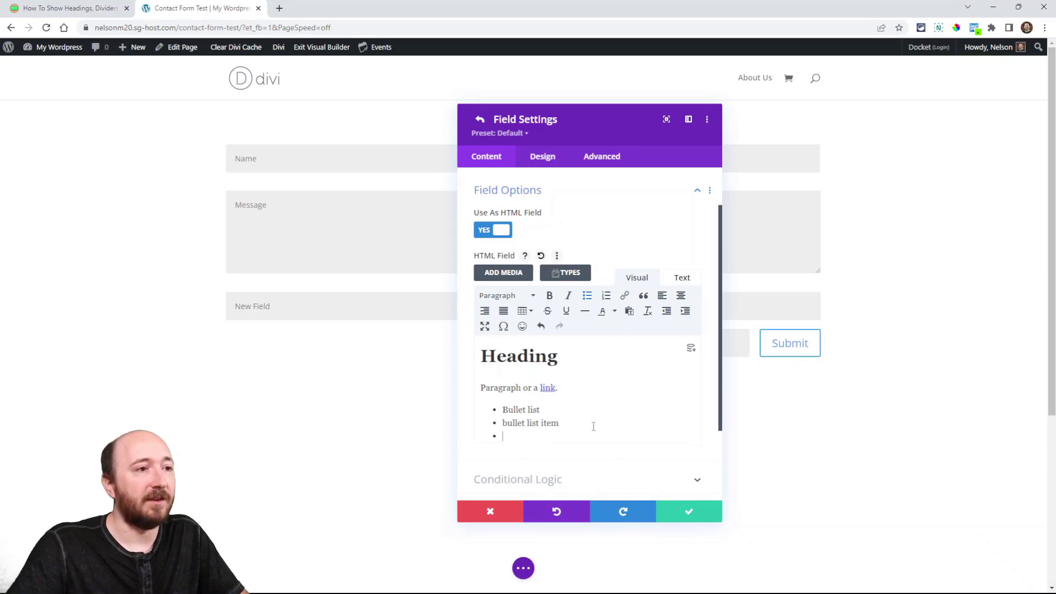
pyautogui.press('Return')
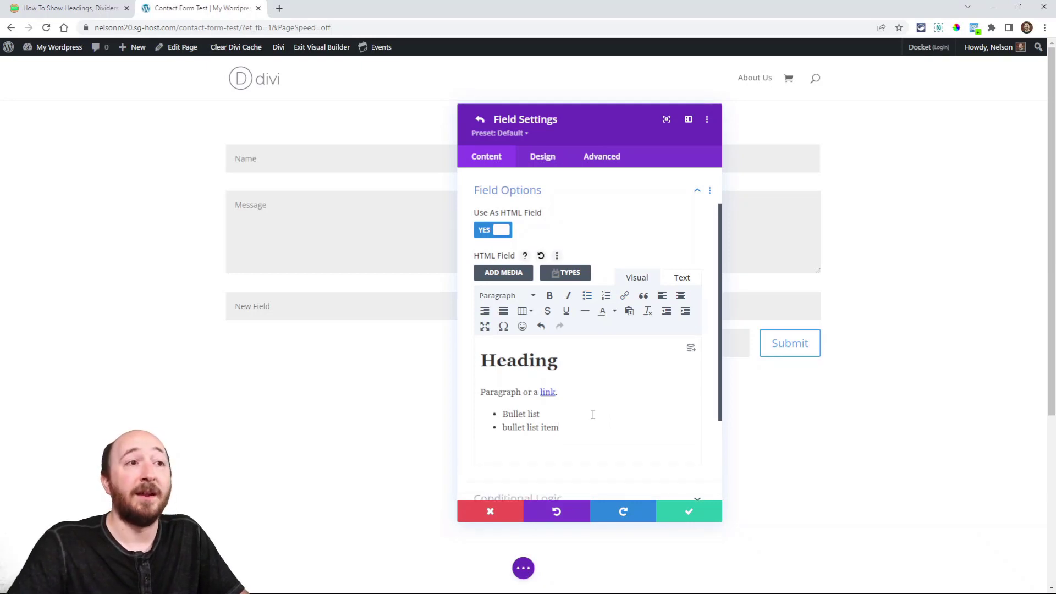
pyautogui.click(586, 312)
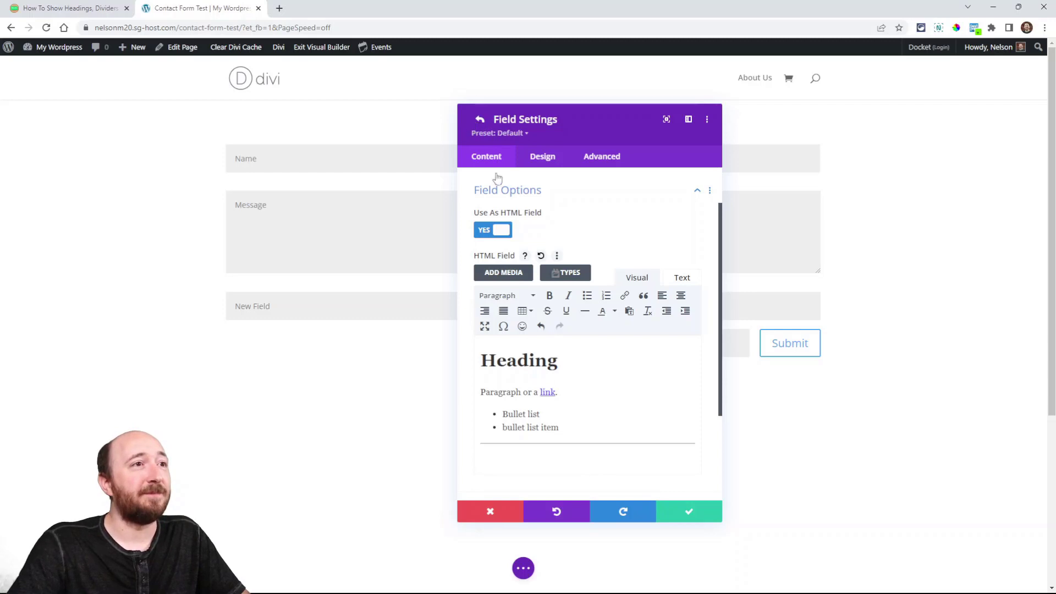
# Return to the form's field list and move the new HTML field between Email and Message
pyautogui.scroll(1, 498, 178)
pyautogui.click(509, 220)
pyautogui.click(493, 247)
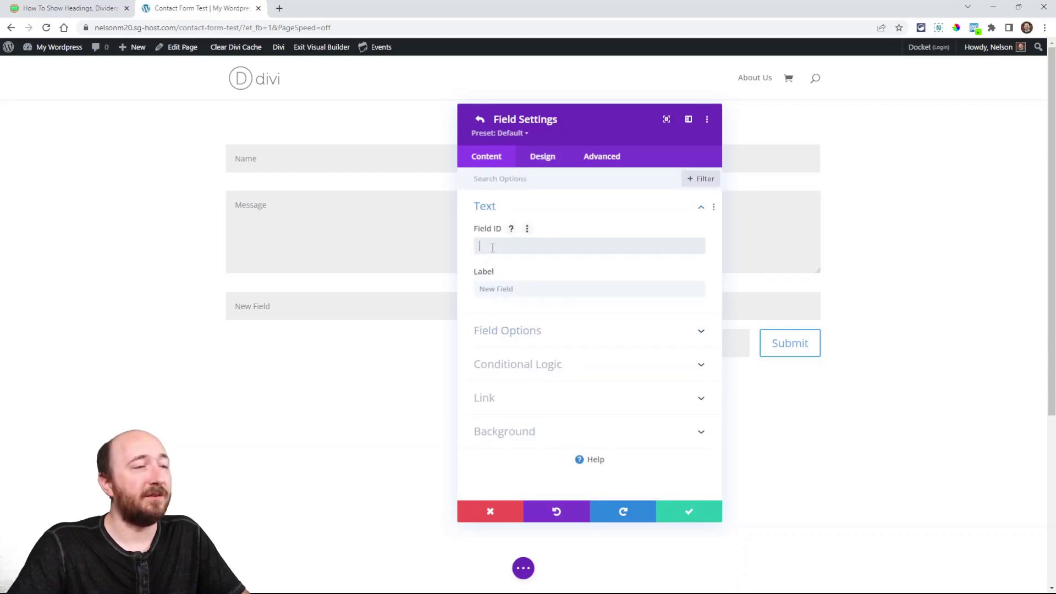
pyautogui.click(479, 120)
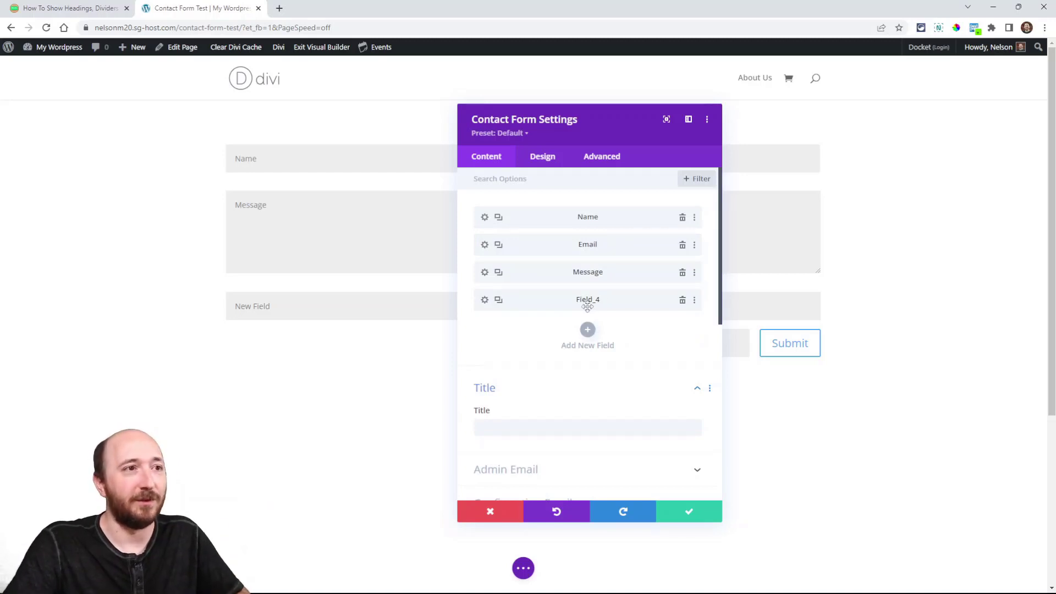
pyautogui.moveTo(540, 299); pyautogui.dragTo(551, 278)
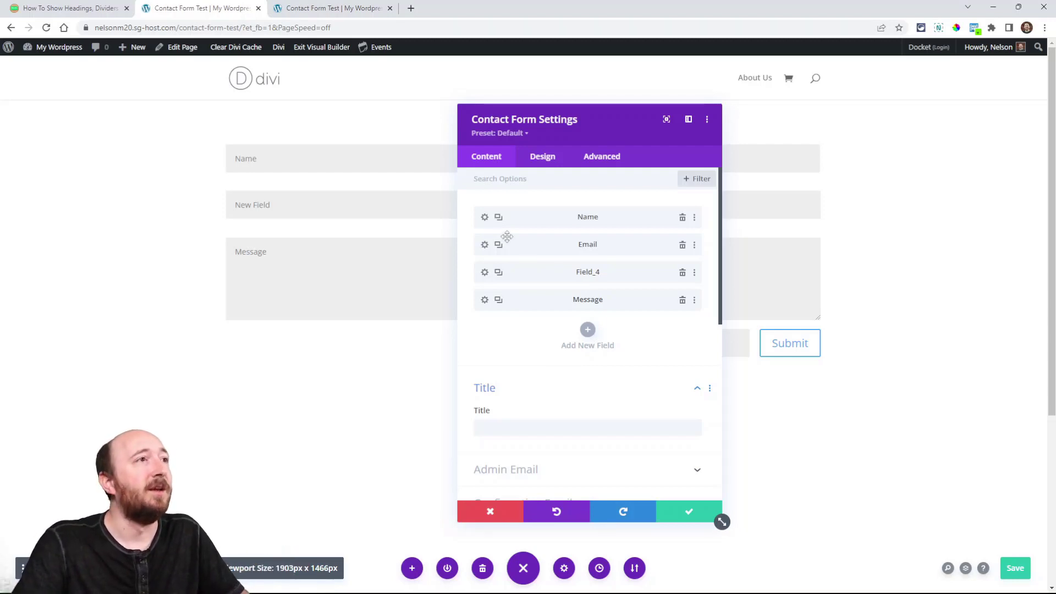
# Examine on the live page how the heading, paragraph, link, bullets and divider appear between the contact form's fields
pyautogui.click(305, 6)
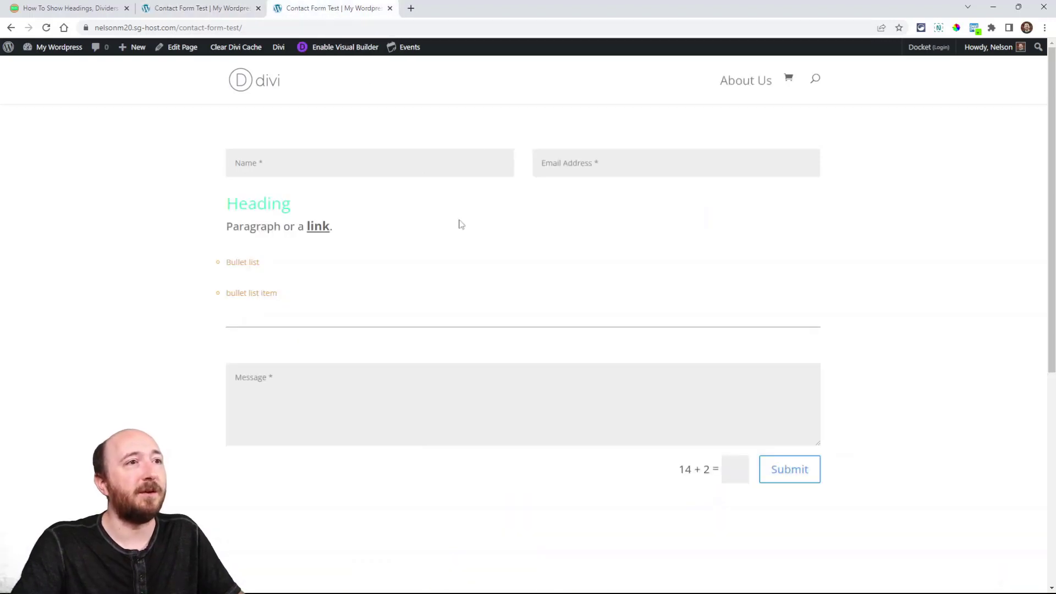
pyautogui.click(262, 163)
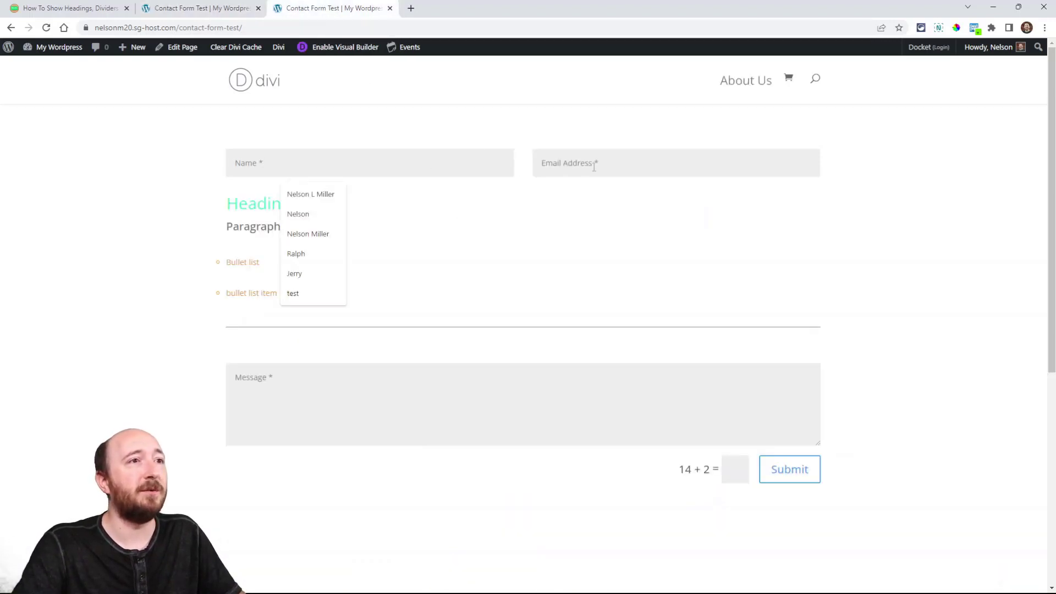
pyautogui.click(594, 166)
pyautogui.click(255, 207)
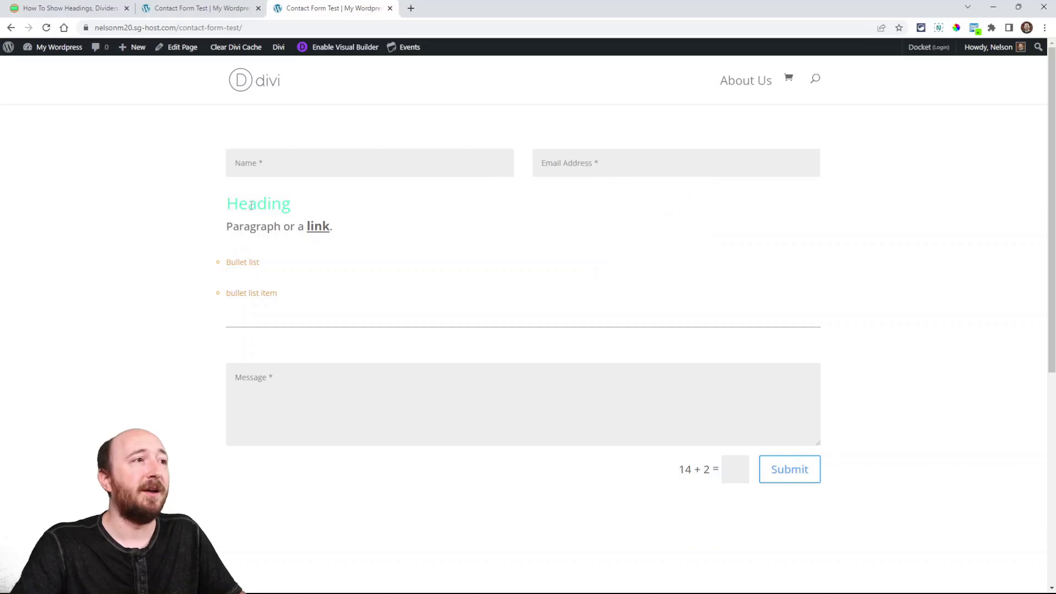
pyautogui.doubleClick(251, 206)
pyautogui.click(259, 234)
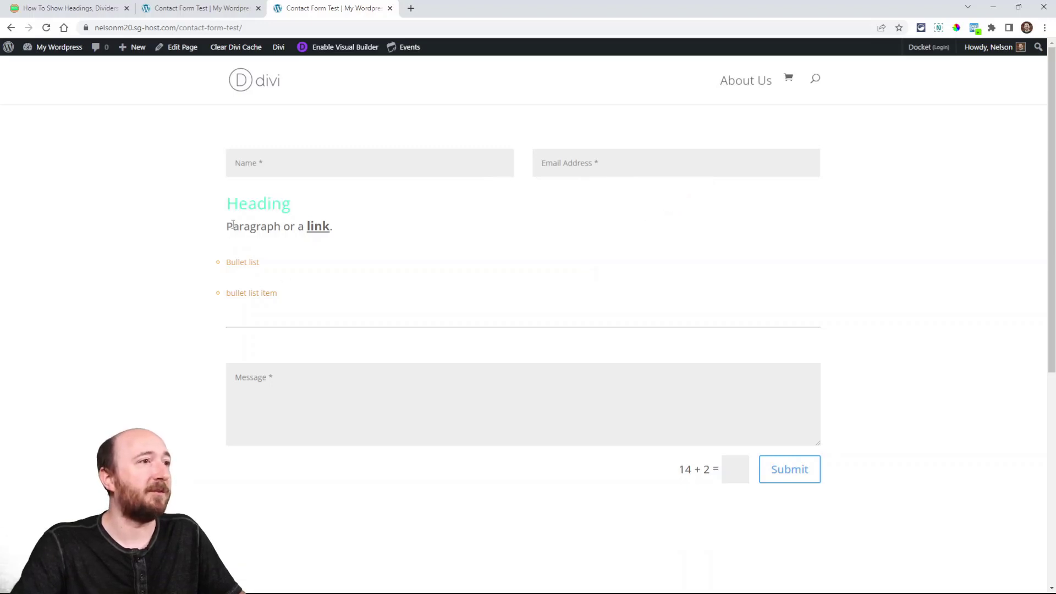
pyautogui.moveTo(233, 225); pyautogui.dragTo(280, 301)
pyautogui.click(405, 288)
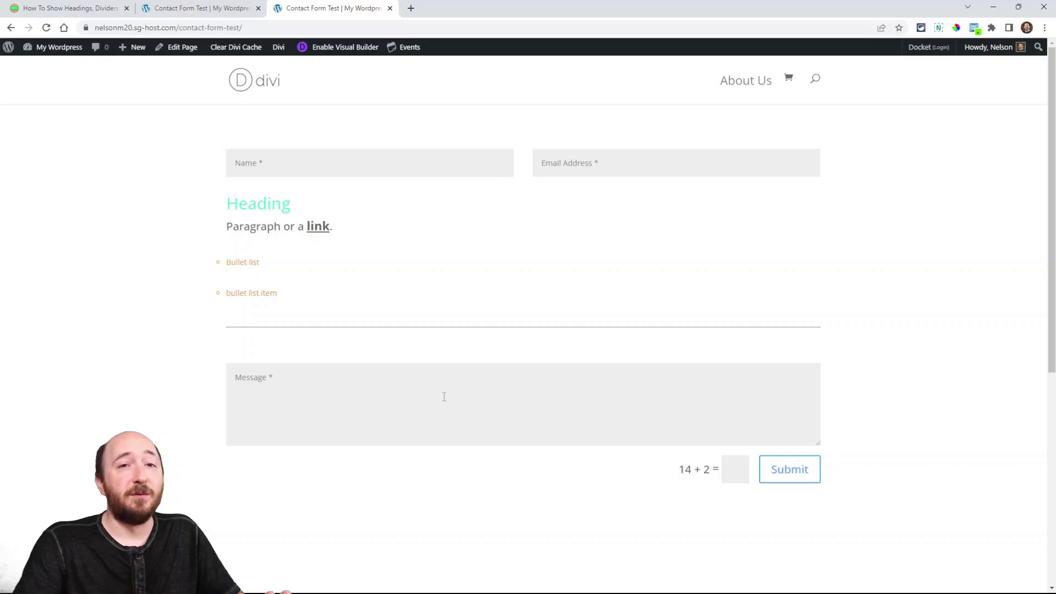
# Return to the builder and open the Conditional Logic options of the HTML field
pyautogui.click(201, 9)
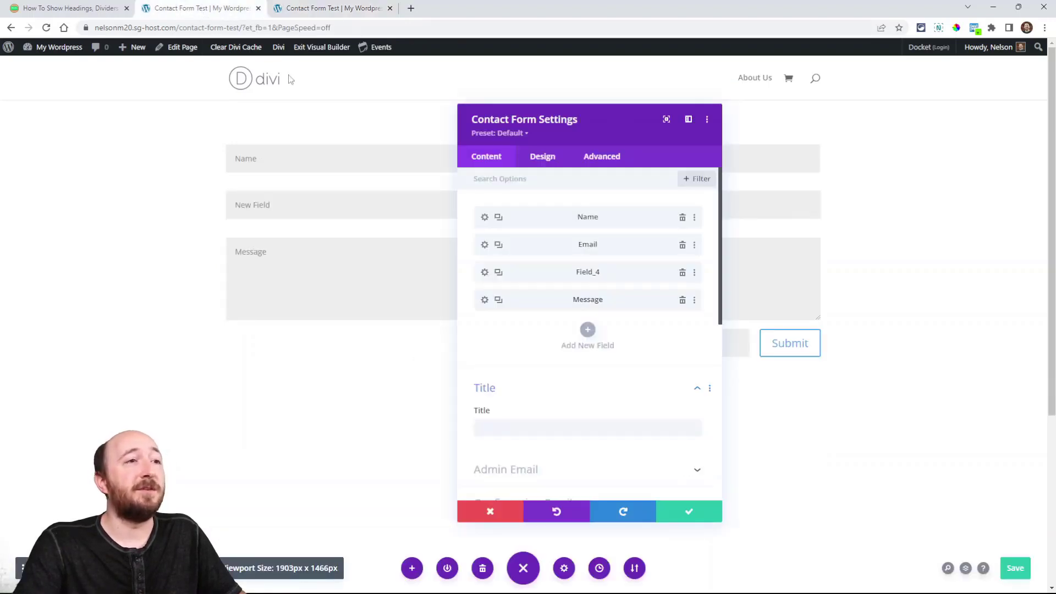
pyautogui.click(484, 273)
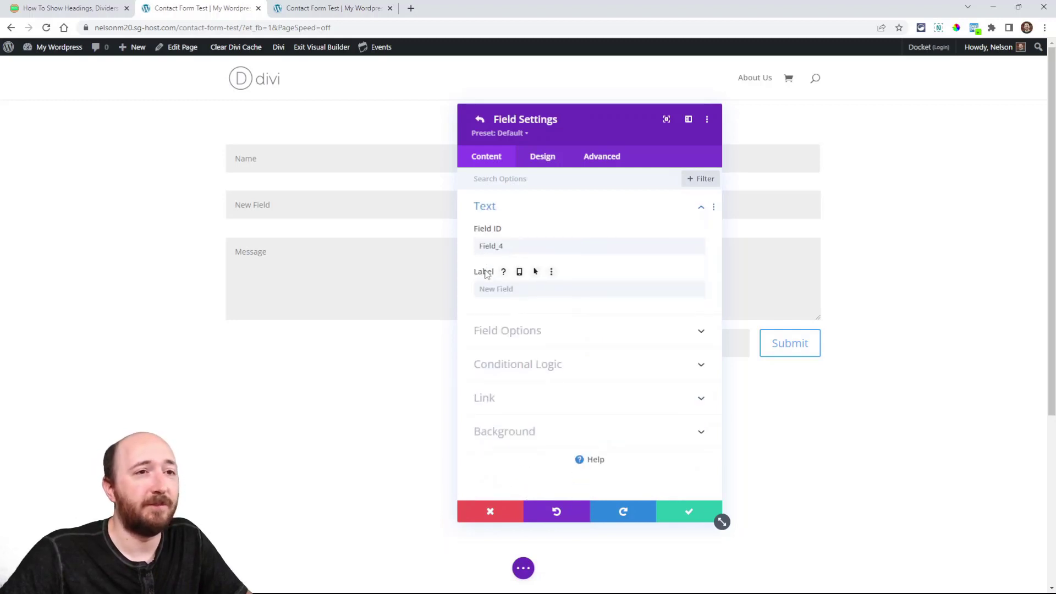
pyautogui.click(515, 369)
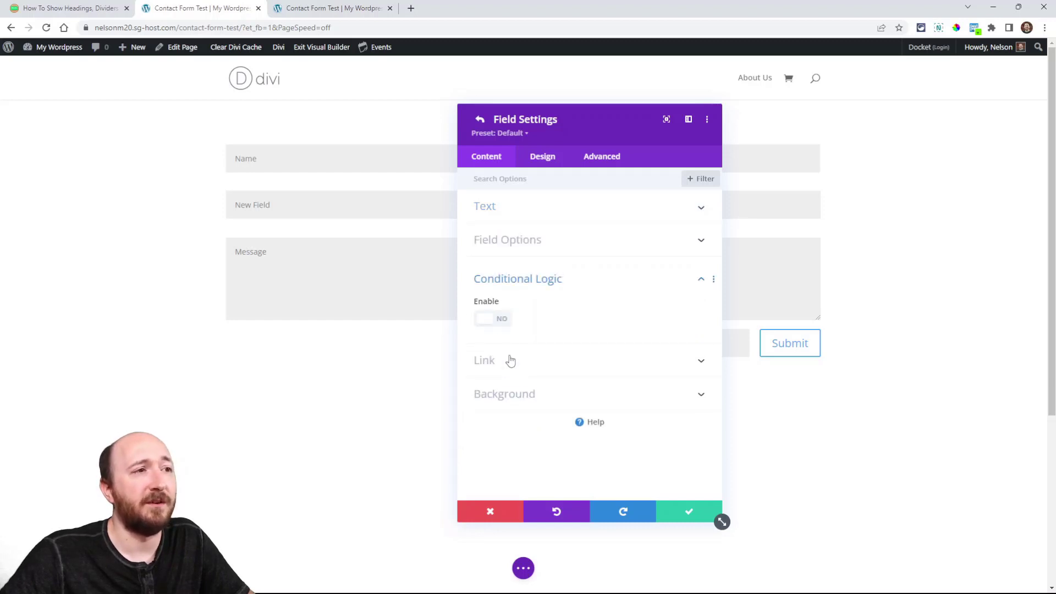
# Enable Conditional Logic on the HTML field with the rule Name "is not empty", and save the field and form settings
pyautogui.click(491, 318)
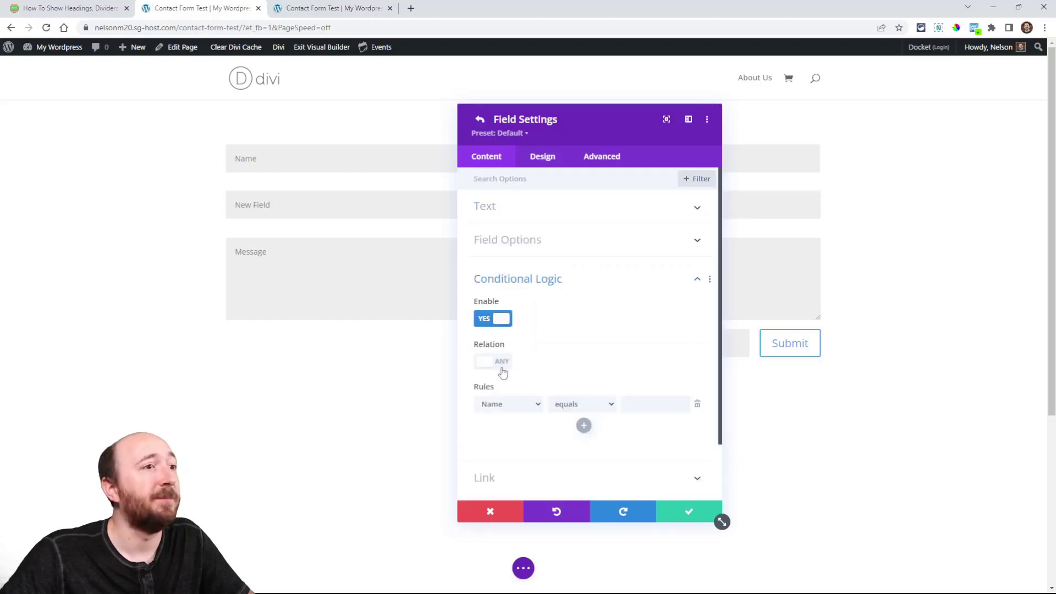
pyautogui.click(497, 405)
pyautogui.click(498, 421)
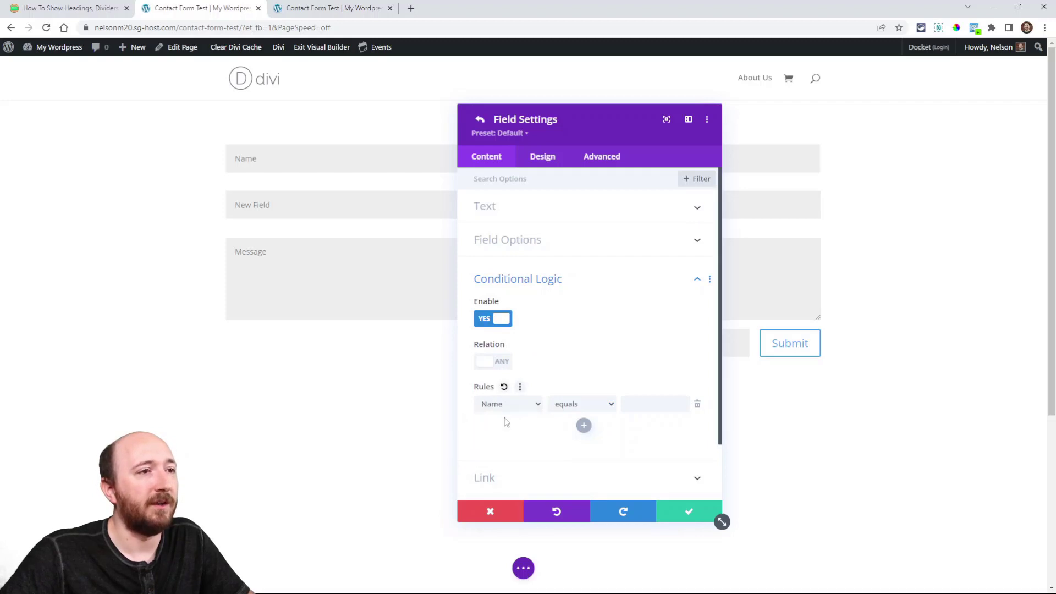
pyautogui.click(565, 405)
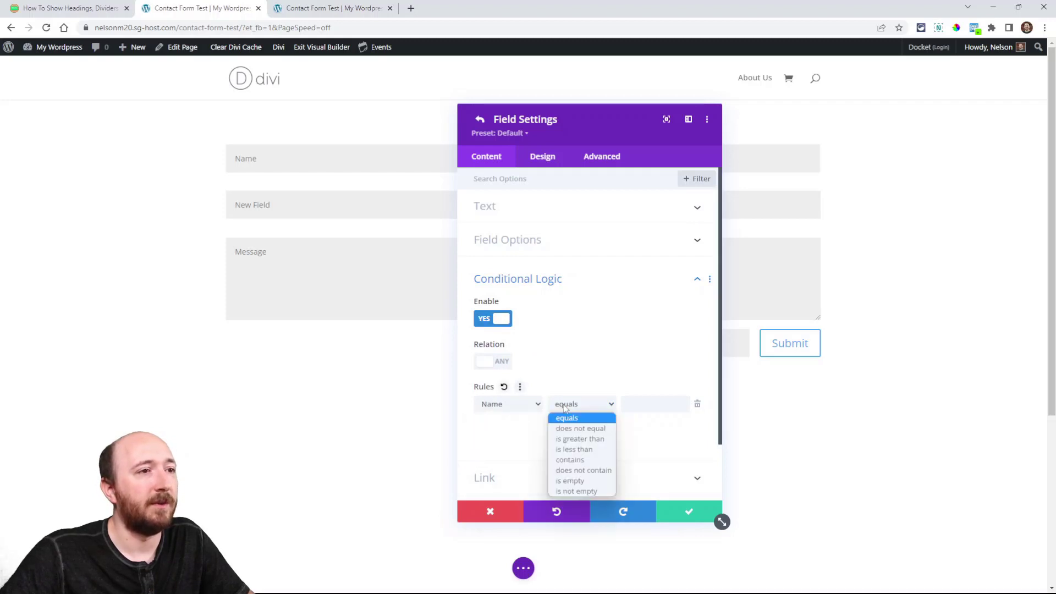
pyautogui.click(572, 461)
pyautogui.click(577, 405)
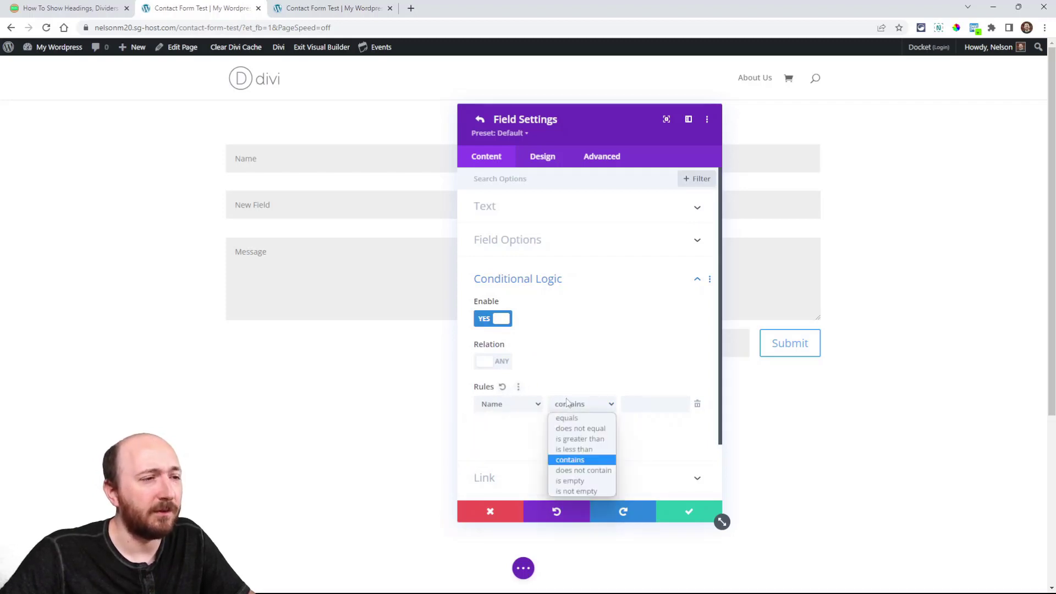
pyautogui.click(574, 492)
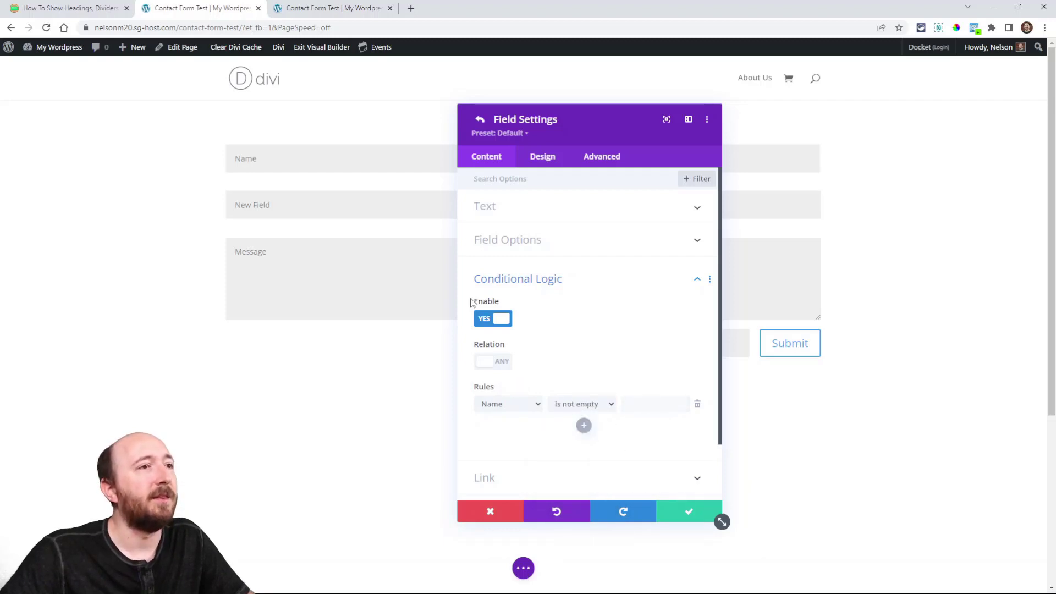
pyautogui.click(687, 512)
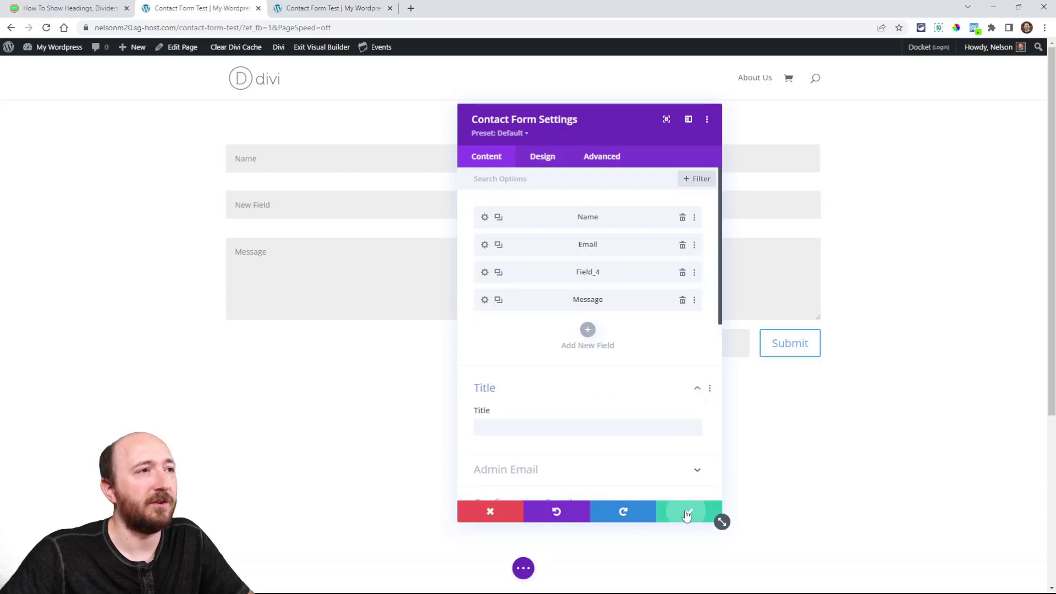
pyautogui.click(688, 511)
# Test the conditional rule on the live page by filling in the contact form's Name field
pyautogui.hotkey('ctrl', 'Tab')
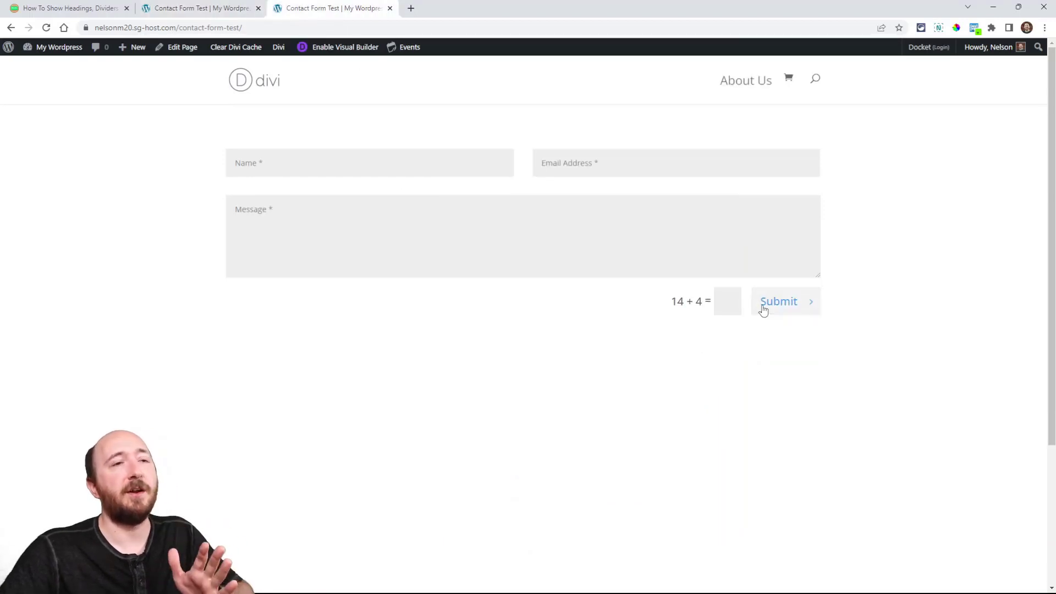
pyautogui.click(347, 168)
pyautogui.write('Nelson')
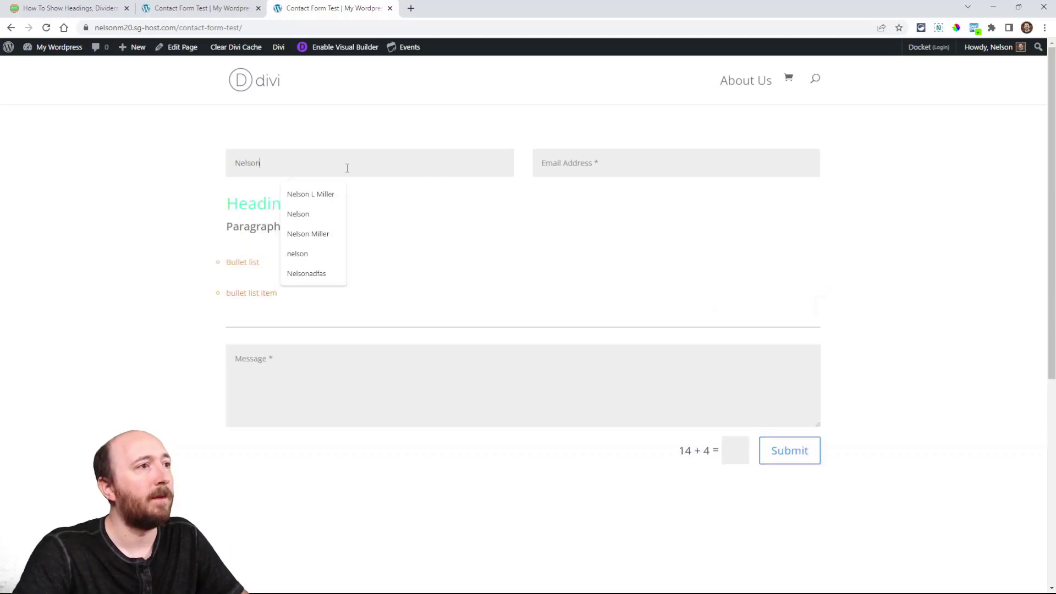
pyautogui.click(451, 243)
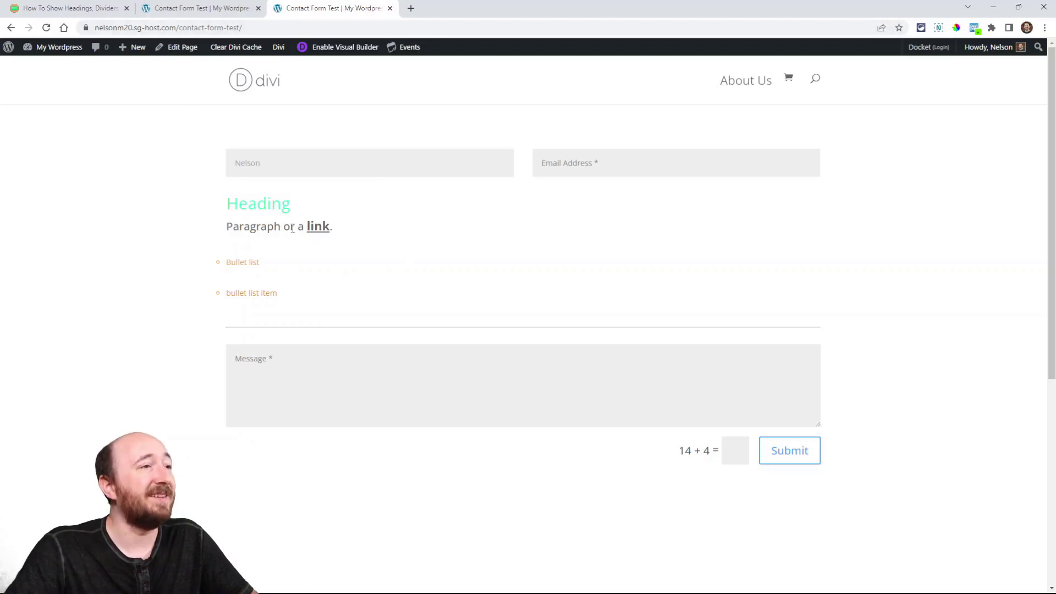
# Return to the builder, reopen the contact form's Field_4 settings and open its HTML Section design options
pyautogui.click(194, 7)
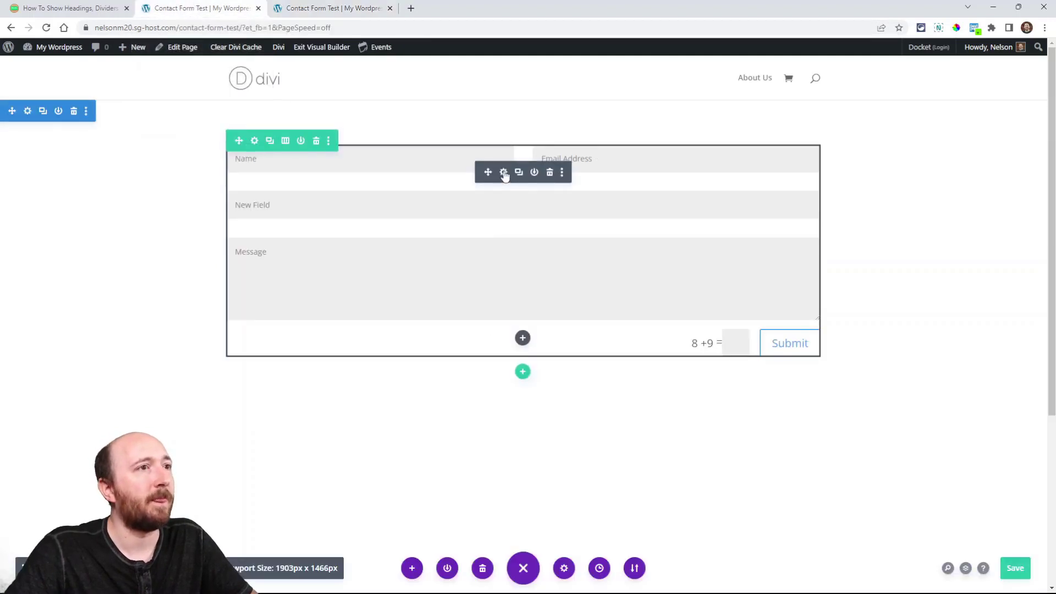
pyautogui.click(502, 173)
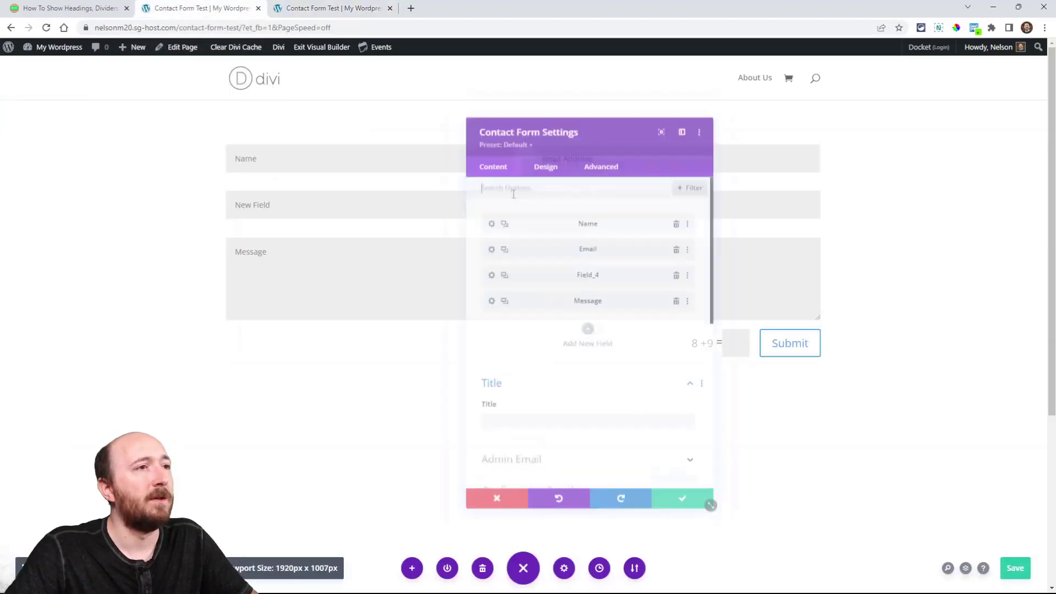
pyautogui.click(484, 273)
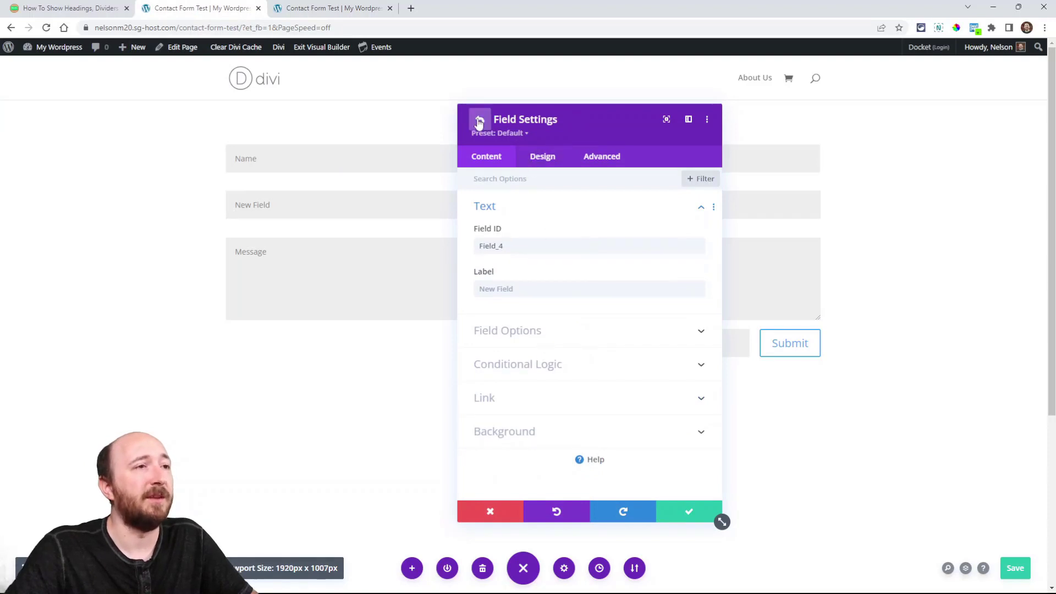
pyautogui.click(480, 119)
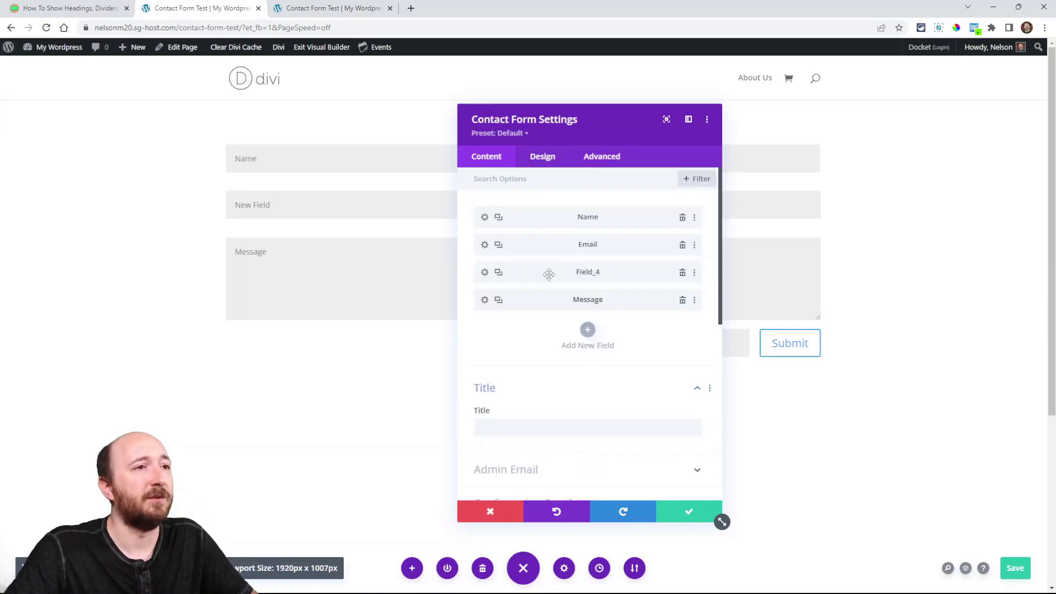
pyautogui.click(484, 273)
pyautogui.click(531, 159)
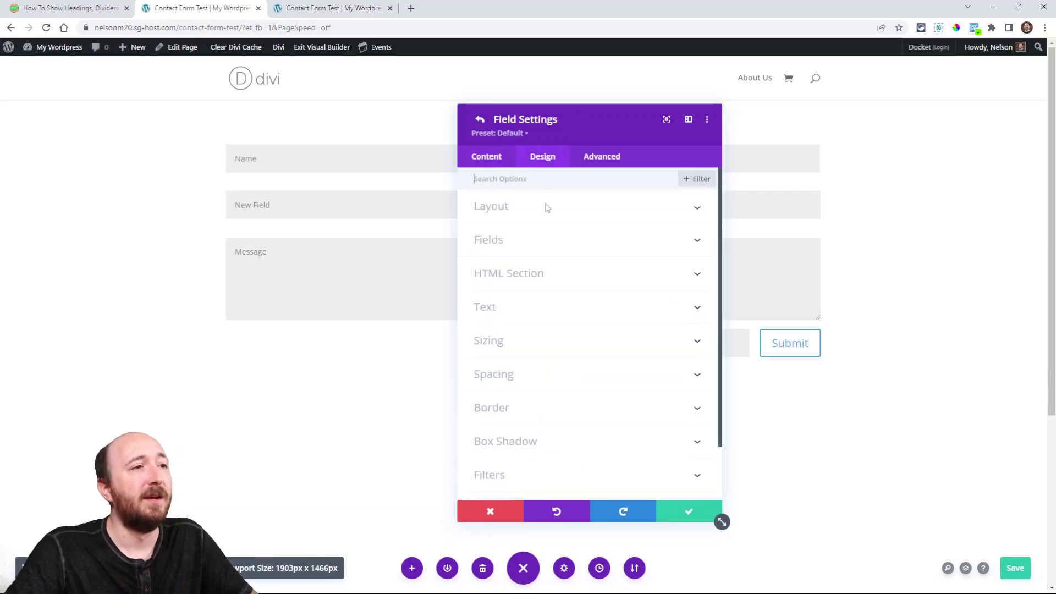
pyautogui.click(526, 278)
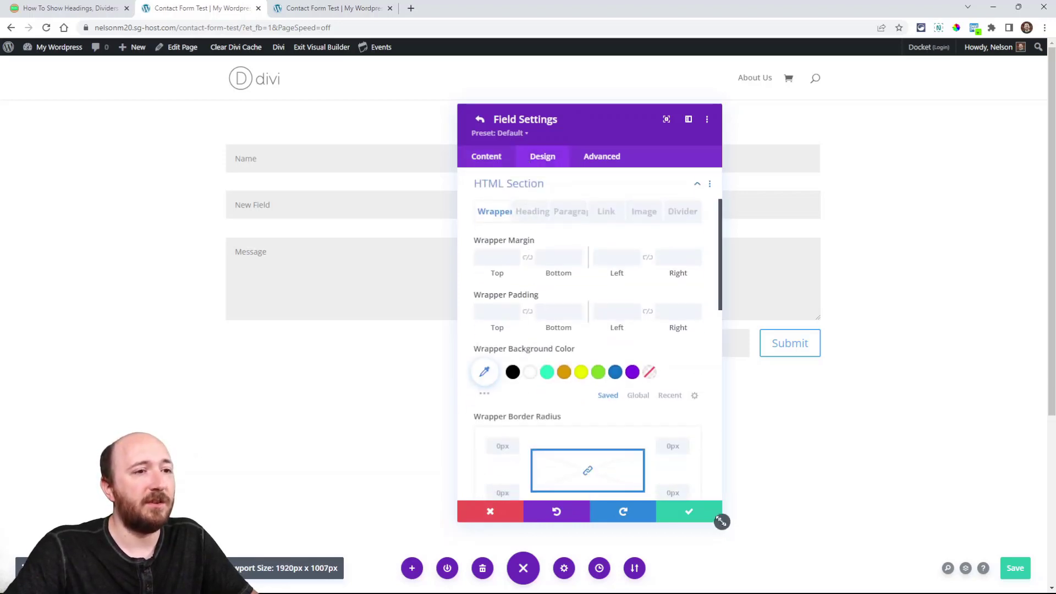
# Enlarge the settings window and look through the Wrapper design options of the HTML section
pyautogui.moveTo(721, 521); pyautogui.dragTo(812, 539)
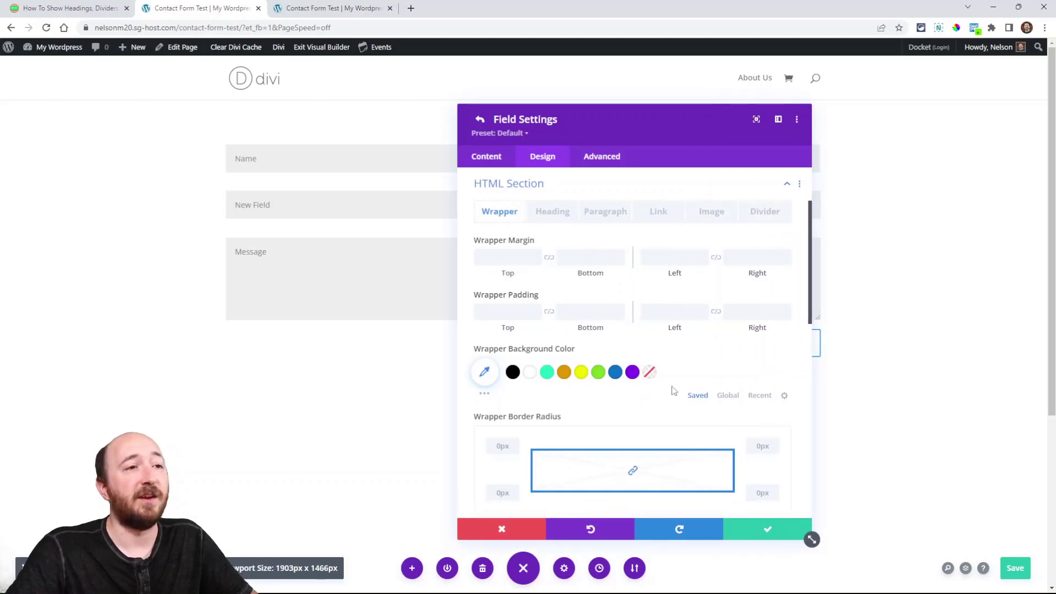
pyautogui.scroll(-5, 673, 390)
pyautogui.scroll(5, 669, 411)
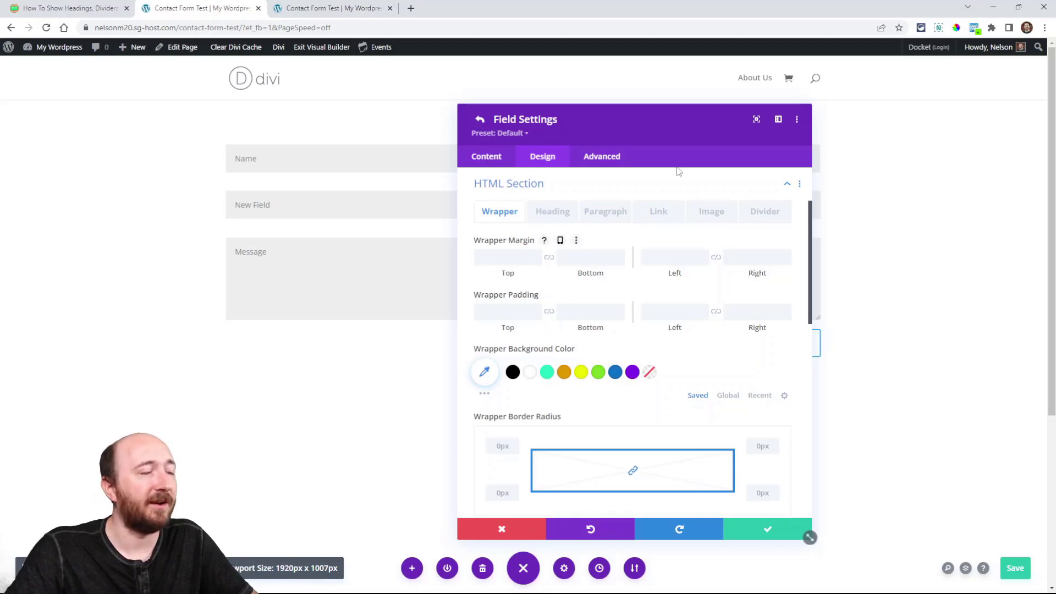
# Style the HTML section's heading with Ultra Bold weight, black text color and a 48px text size
pyautogui.click(548, 215)
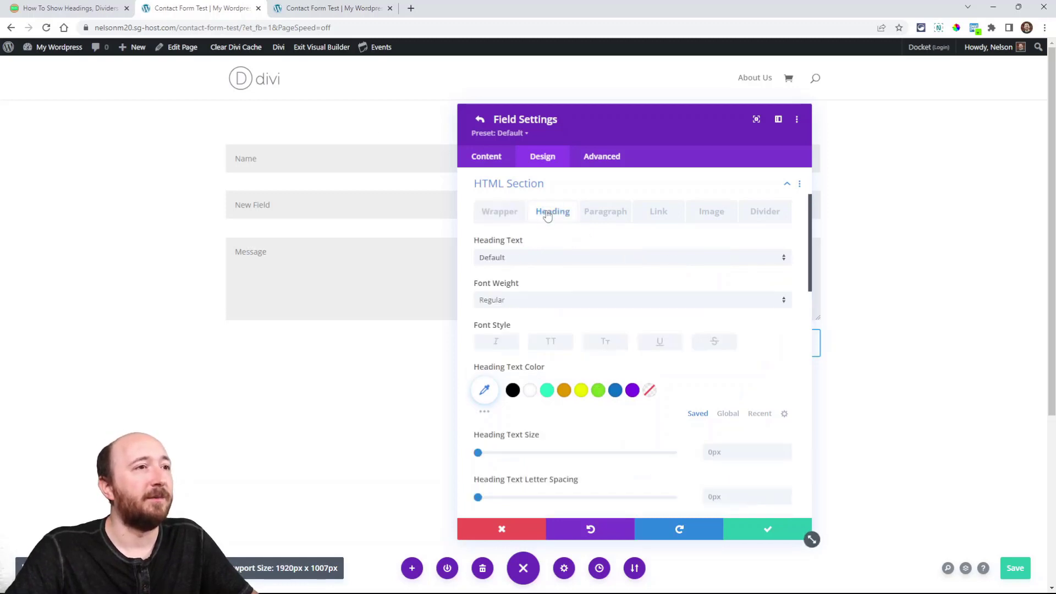
pyautogui.click(512, 390)
pyautogui.click(507, 300)
pyautogui.click(515, 388)
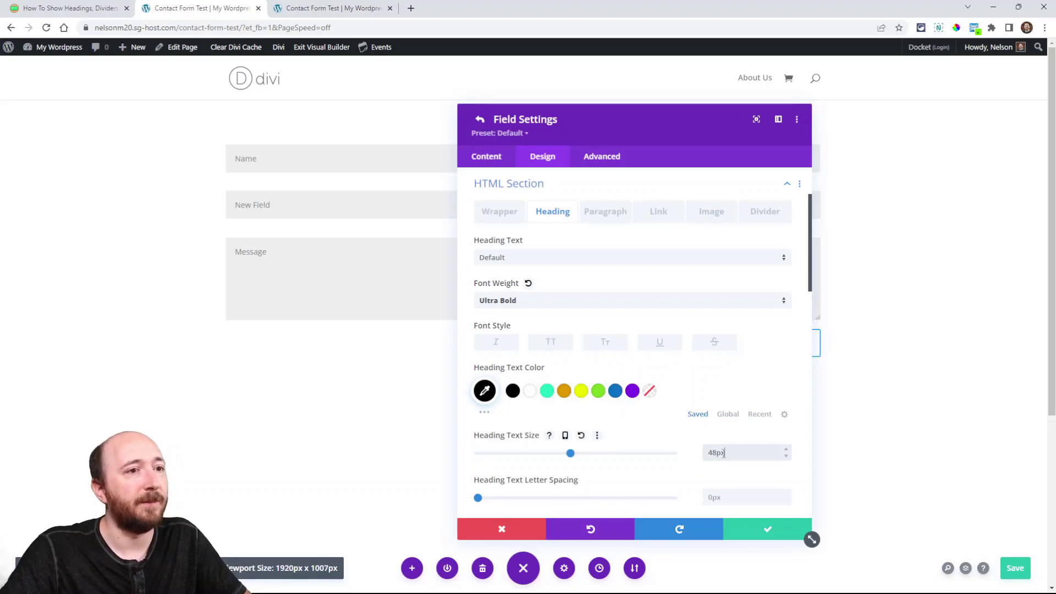
# Remove the paragraph, link and bulleted list between the heading and the divider in Field_4's HTML content
pyautogui.click(479, 120)
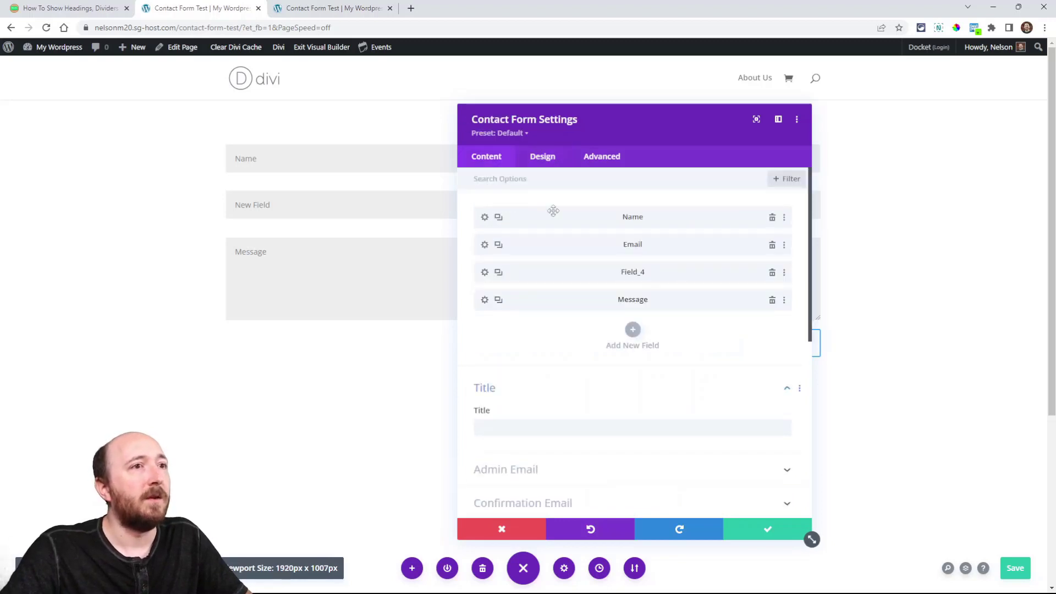
pyautogui.click(486, 273)
pyautogui.click(527, 331)
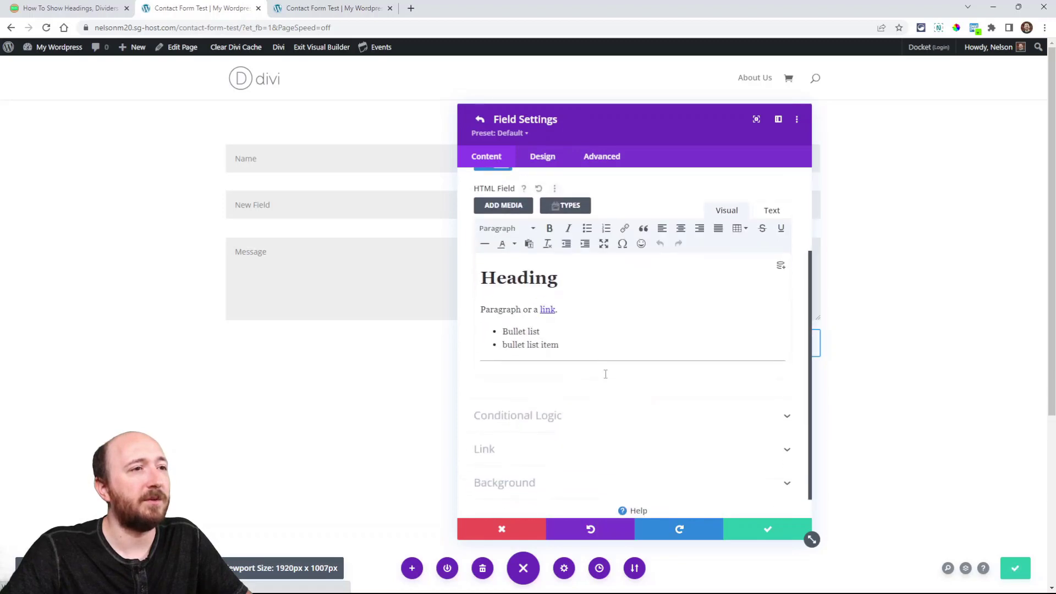
pyautogui.moveTo(572, 313); pyautogui.dragTo(466, 282)
pyautogui.press('BackSpace')
pyautogui.press('BackSpace')
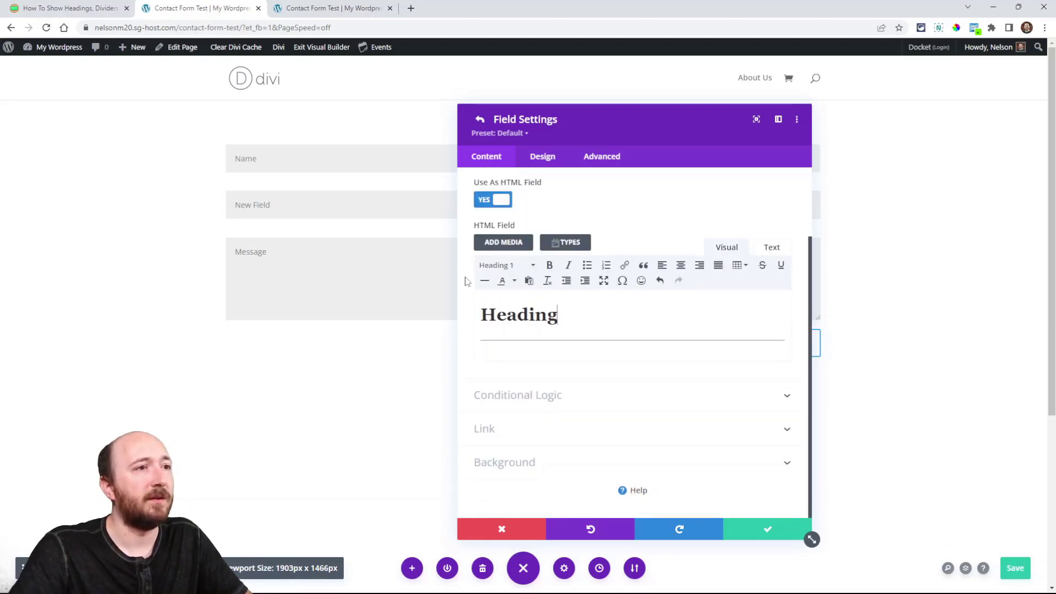
# Duplicate the Field_4 HTML field and move one copy above the Name field
pyautogui.click(481, 126)
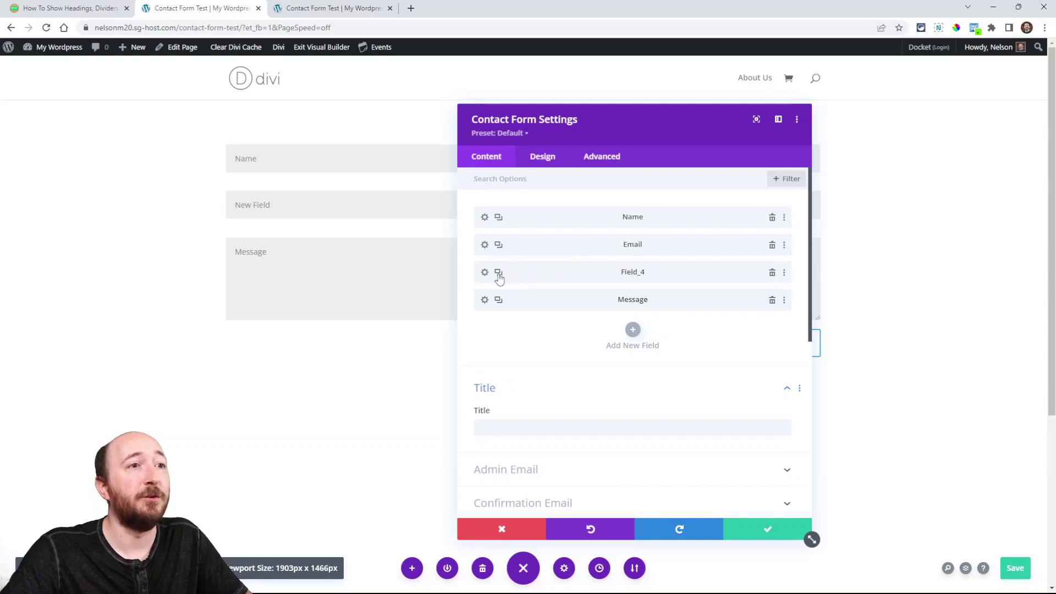
pyautogui.click(499, 278)
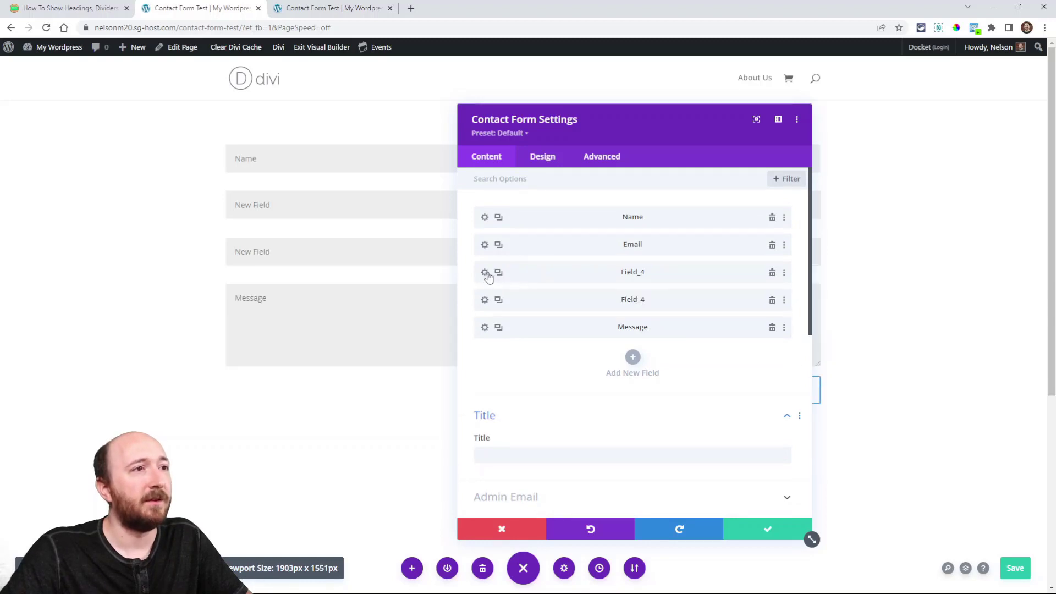
pyautogui.moveTo(523, 269); pyautogui.dragTo(524, 221)
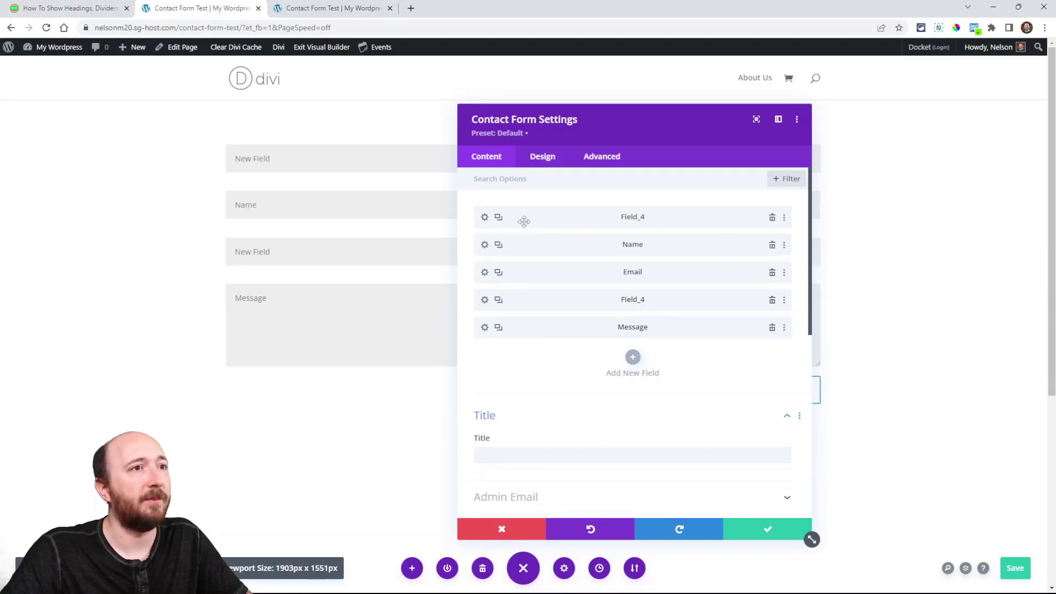
# Set the Field ID of the HTML field above Message to Field_41, turn off its Conditional Logic and save the changes
pyautogui.click(485, 300)
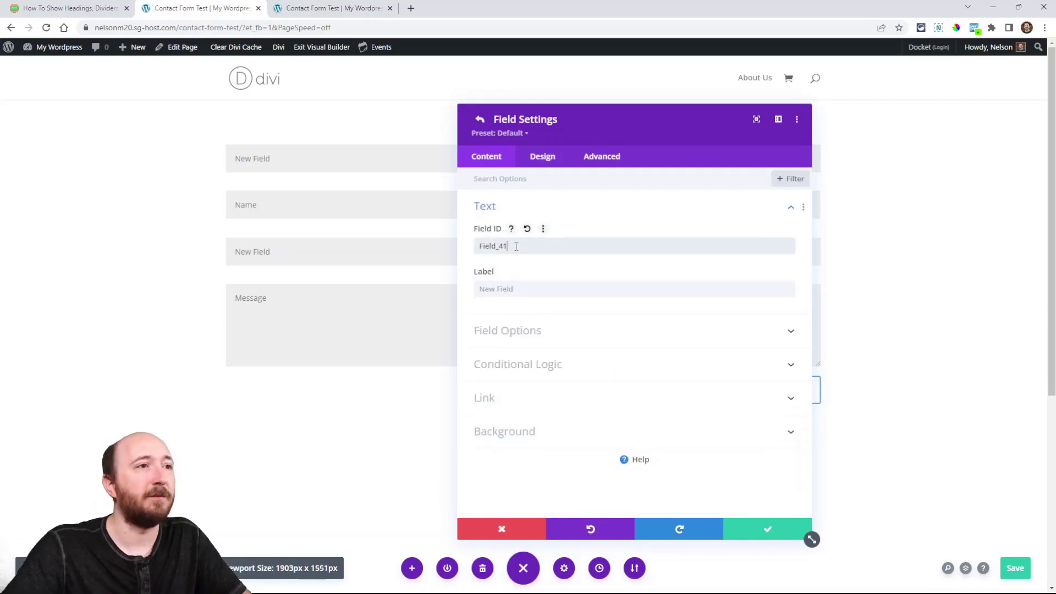
pyautogui.click(769, 525)
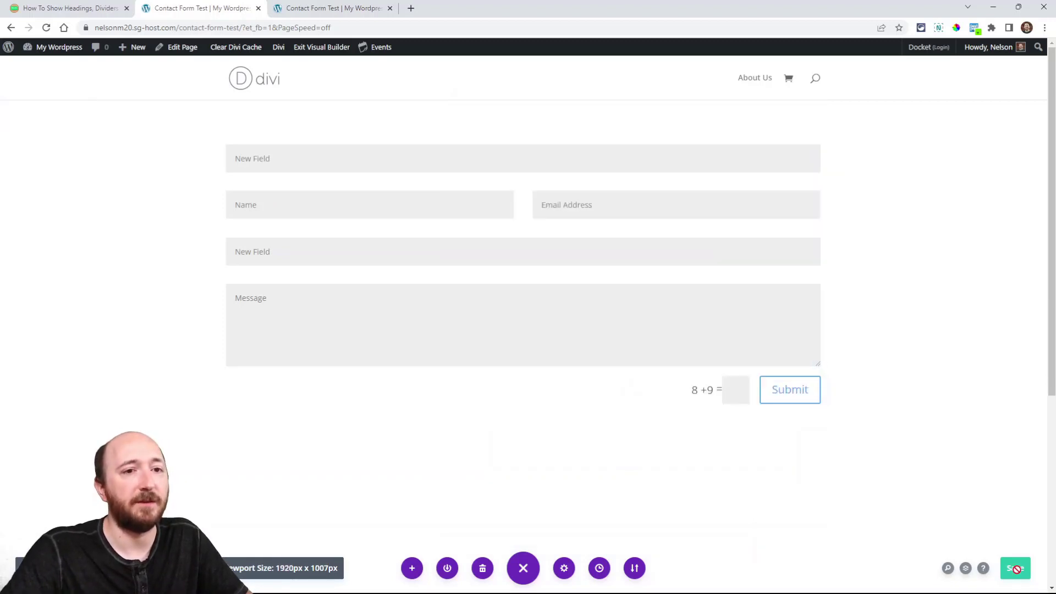
pyautogui.click(484, 299)
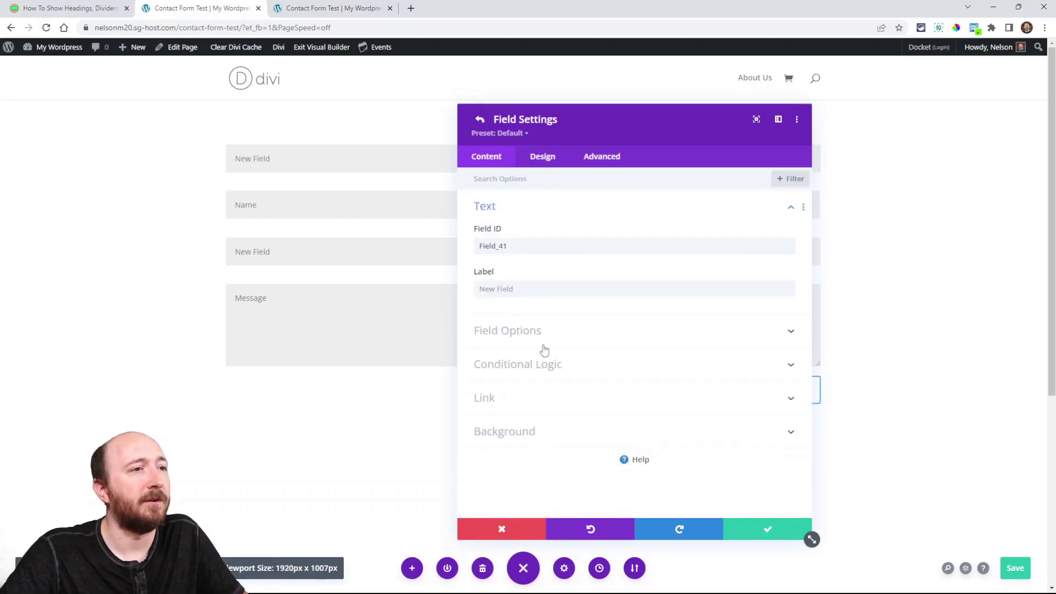
pyautogui.click(506, 364)
pyautogui.click(494, 269)
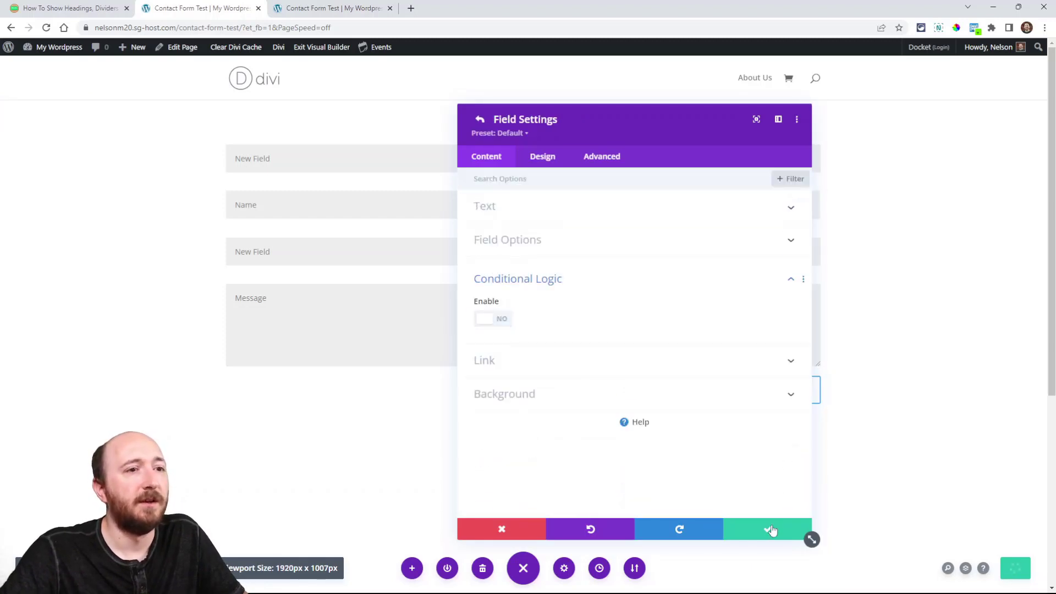
pyautogui.click(769, 529)
pyautogui.click(770, 529)
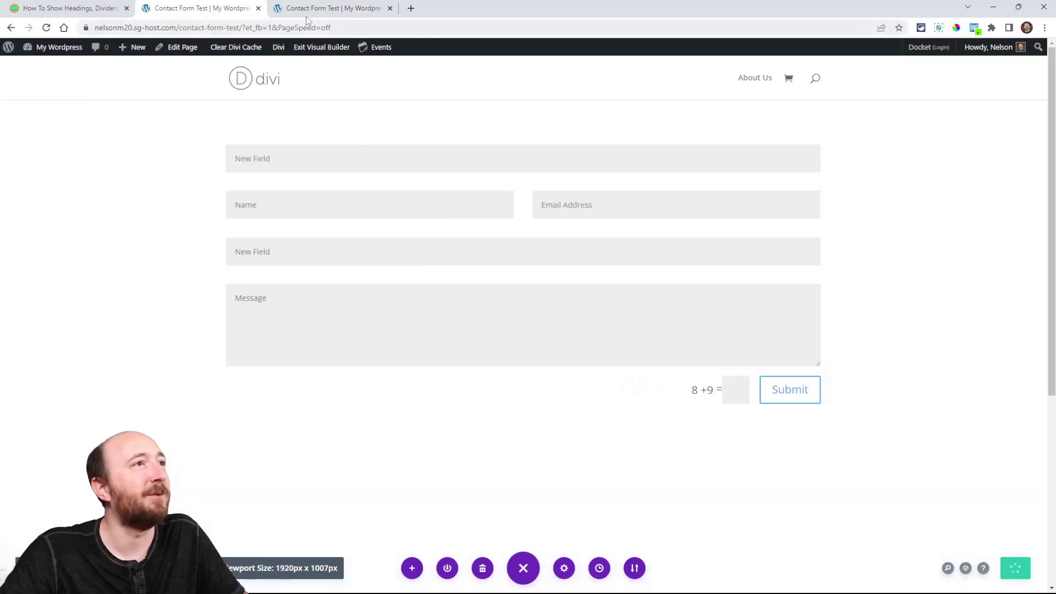
# Reload the live page to examine both headings and dividers in the contact form, and return to the builder
pyautogui.click(330, 8)
pyautogui.click(46, 27)
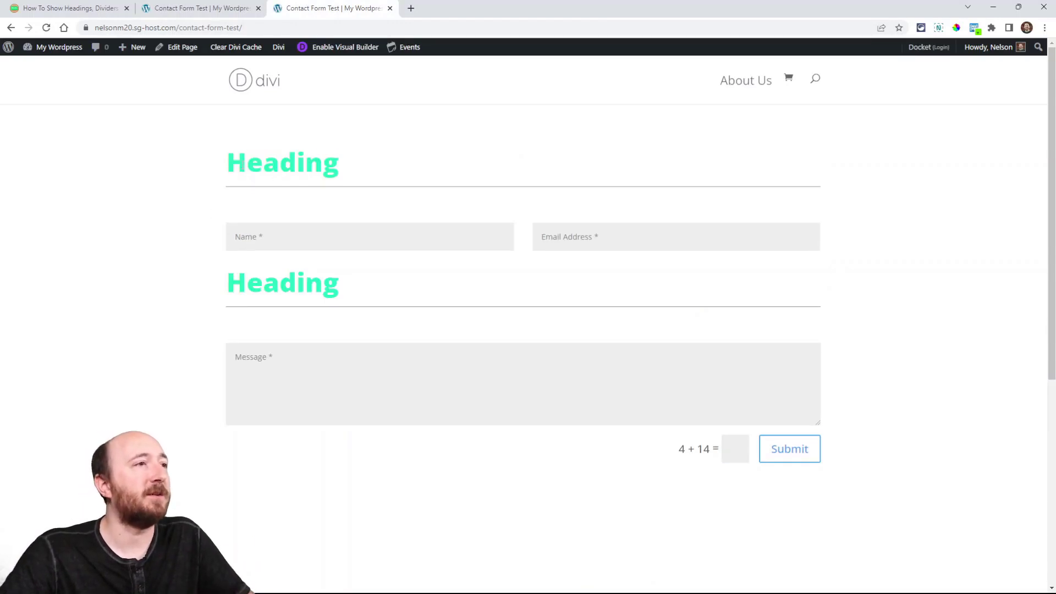
pyautogui.moveTo(228, 164); pyautogui.dragTo(335, 165)
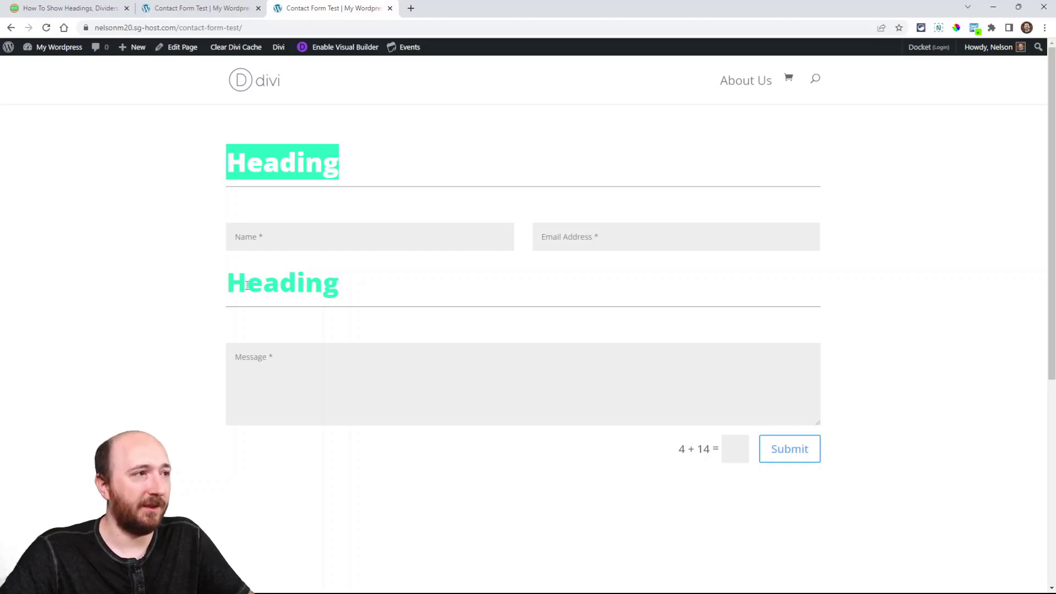
pyautogui.moveTo(246, 285); pyautogui.dragTo(324, 285)
pyautogui.click(296, 284)
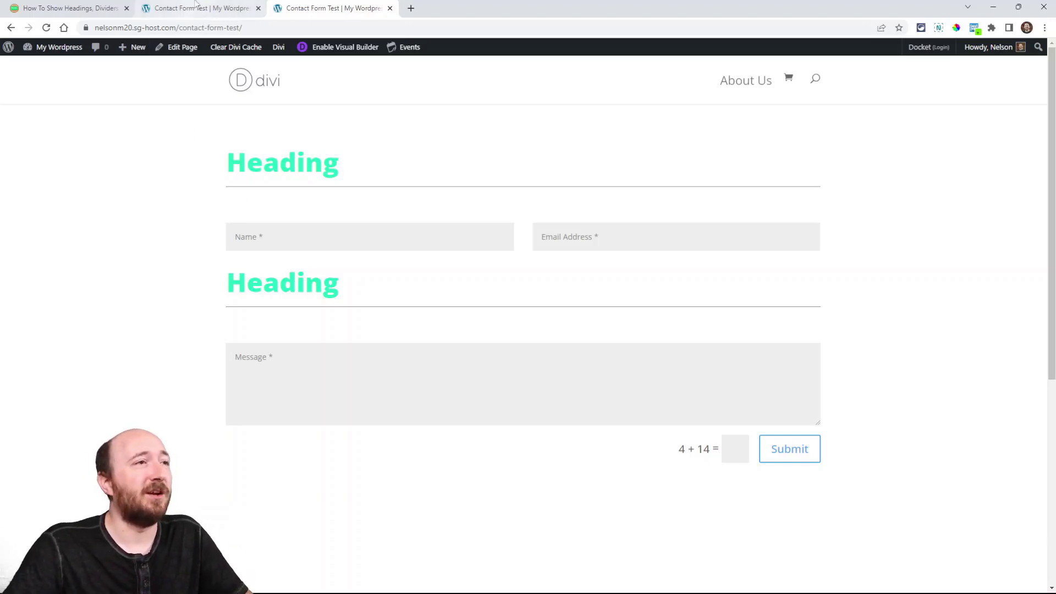
pyautogui.moveTo(196, 3)
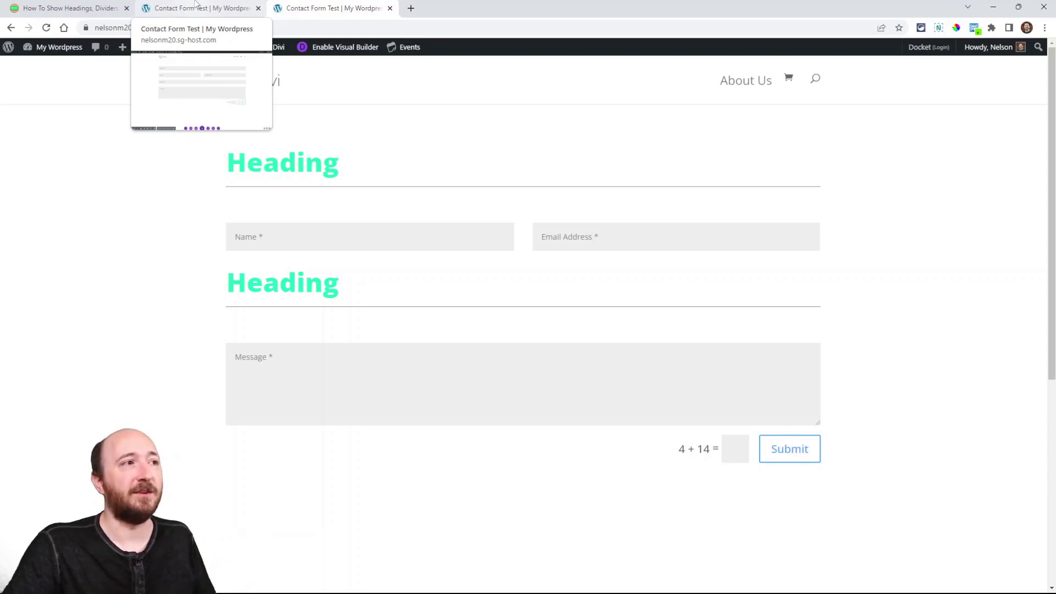
pyautogui.click(195, 3)
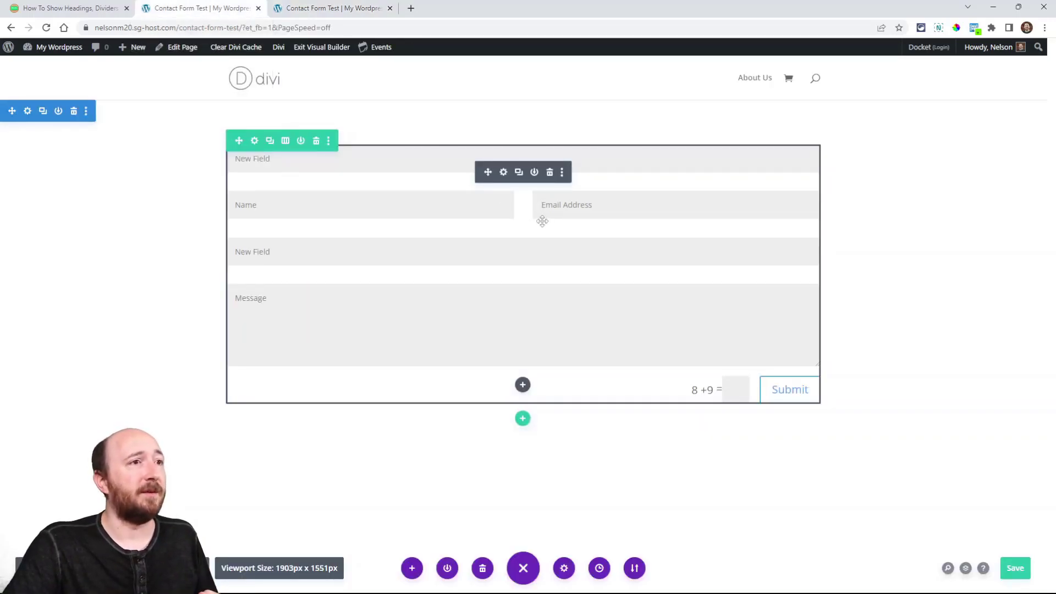
# Duplicate the Field_41 HTML field in the contact form and open the settings of the copy
pyautogui.click(503, 172)
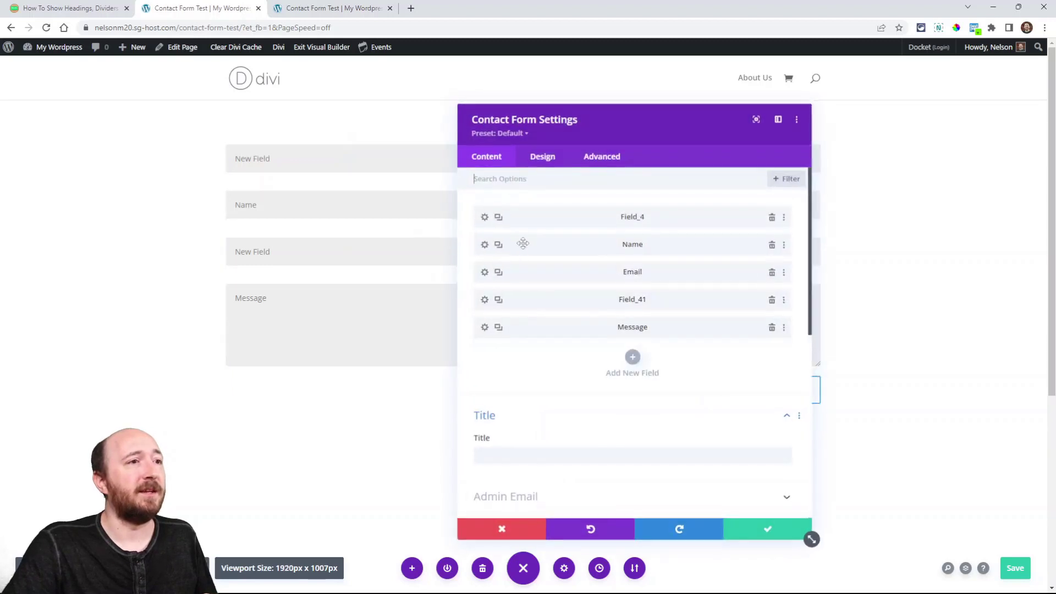
pyautogui.click(498, 301)
pyautogui.click(485, 329)
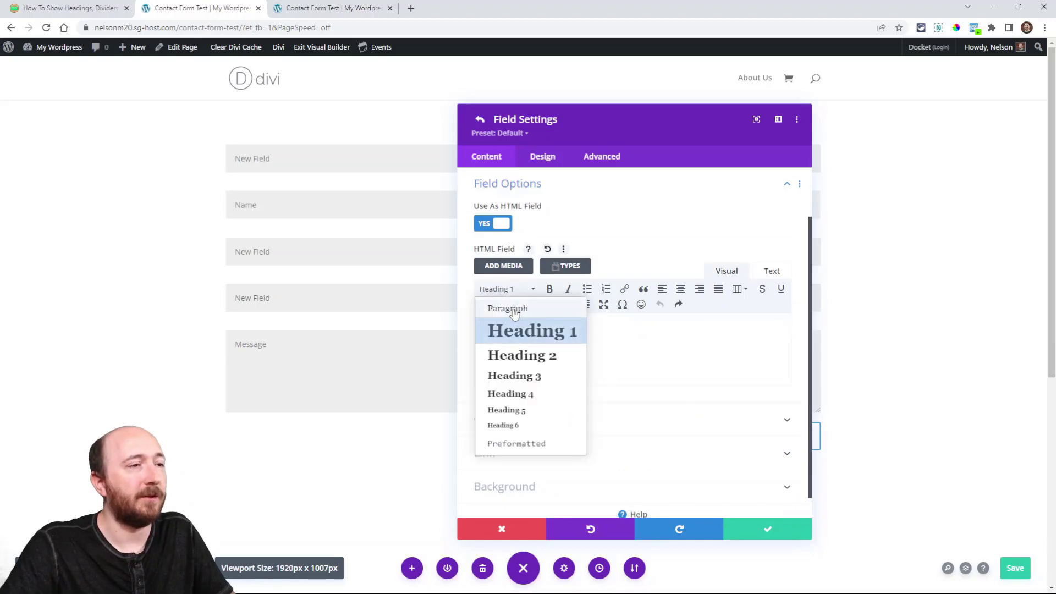
# Replace the copied field's HTML content with the "Your content goes here." placeholder text in Paragraph format, and check it on the live page
pyautogui.press('Escape')
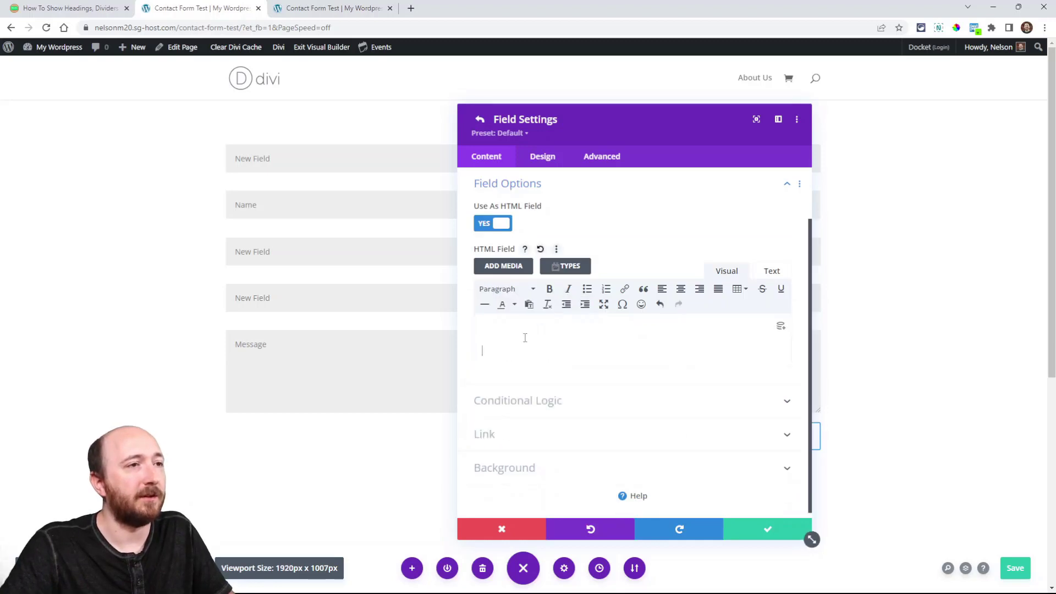
pyautogui.write('Your content goes here. Edit or remove this text inline or in the module Content settings. You can also style every aspect of this content in the module Design settings and even apply custom CSS to this text in the module Advanced settings.')
pyautogui.press('Delete')
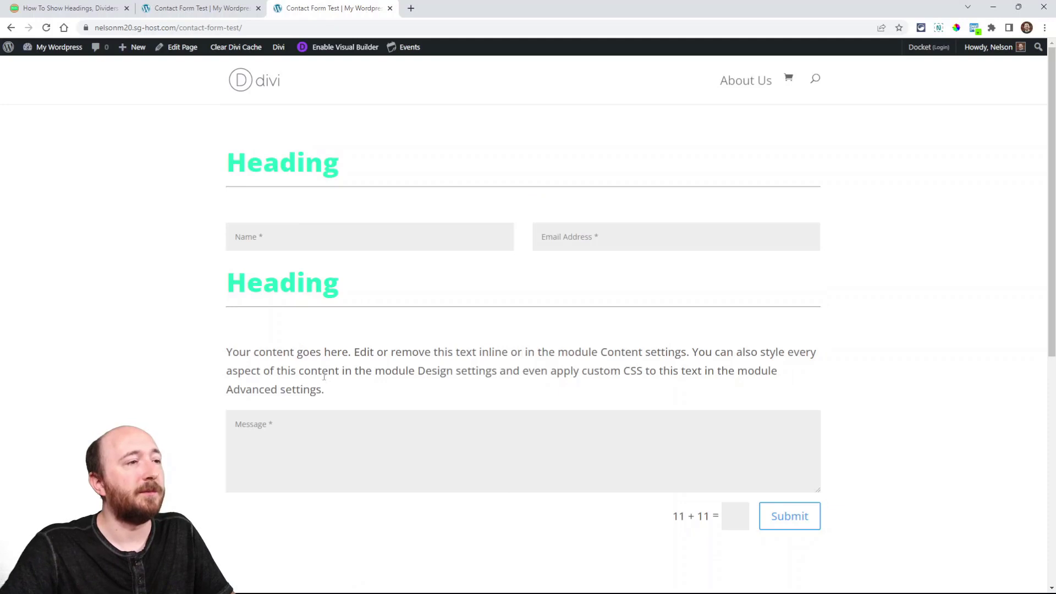
pyautogui.tripleClick(414, 373)
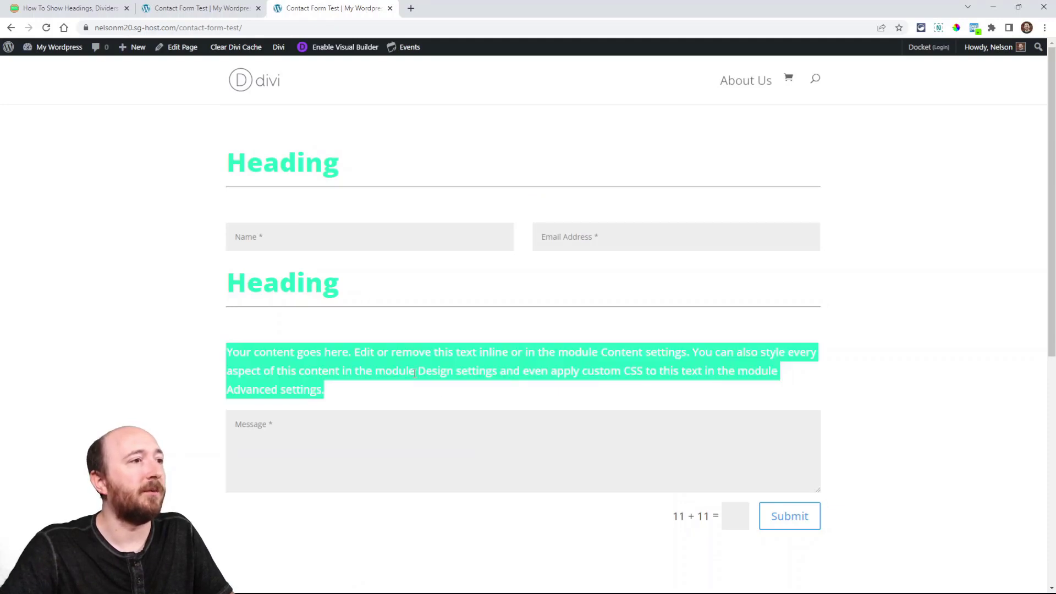
pyautogui.click(219, 16)
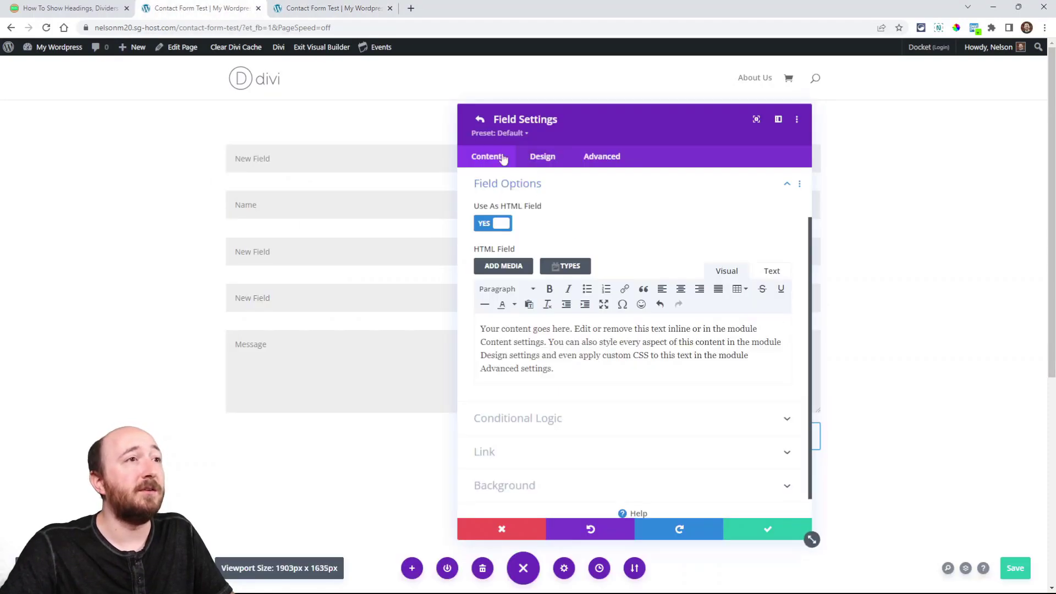
# Set the HTML section's wrapper border radius to 20px on all corners and its background color to orange
pyautogui.click(534, 163)
pyautogui.click(507, 279)
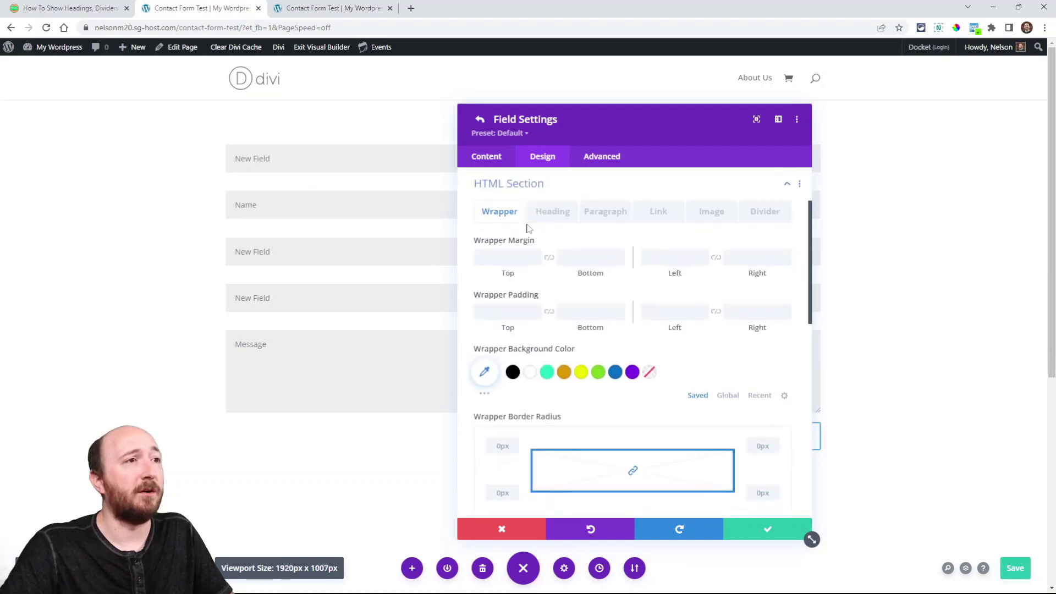
pyautogui.click(501, 446)
pyautogui.write('10')
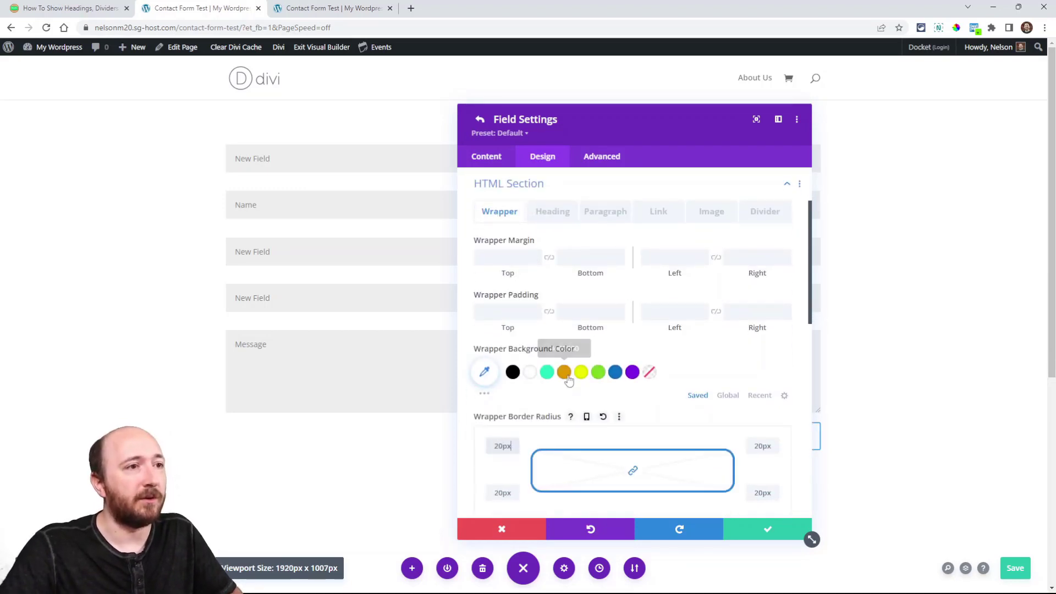
pyautogui.click(563, 372)
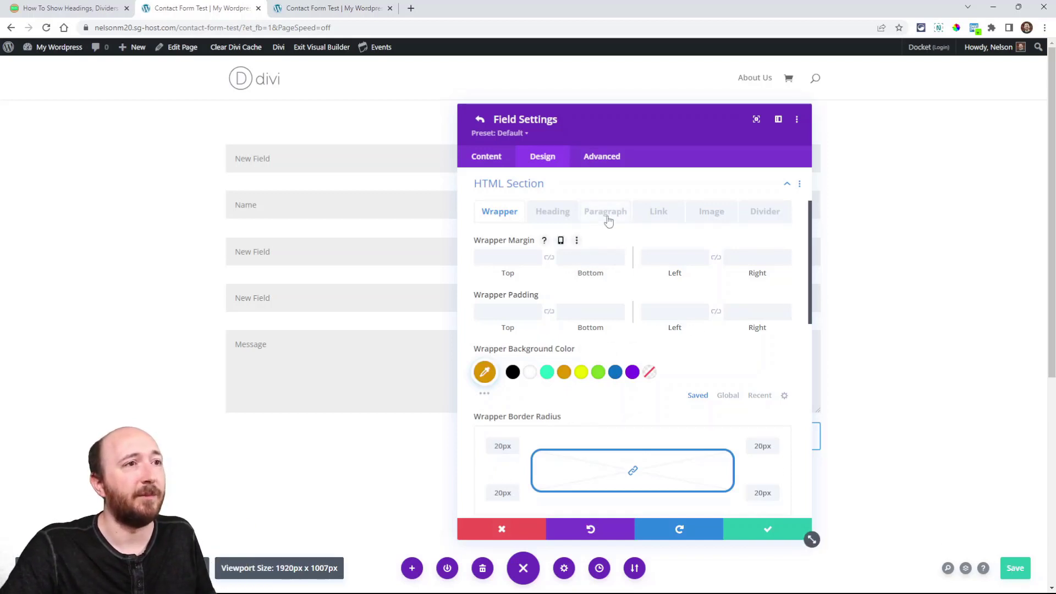
# Set the HTML section's paragraph text color to white and save the page
pyautogui.click(607, 217)
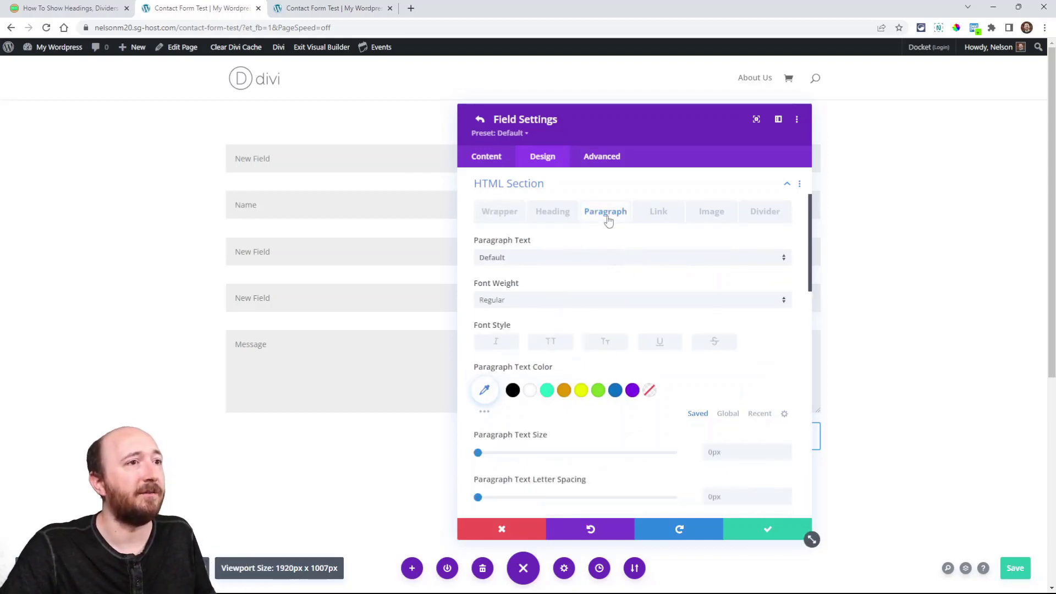
pyautogui.click(530, 392)
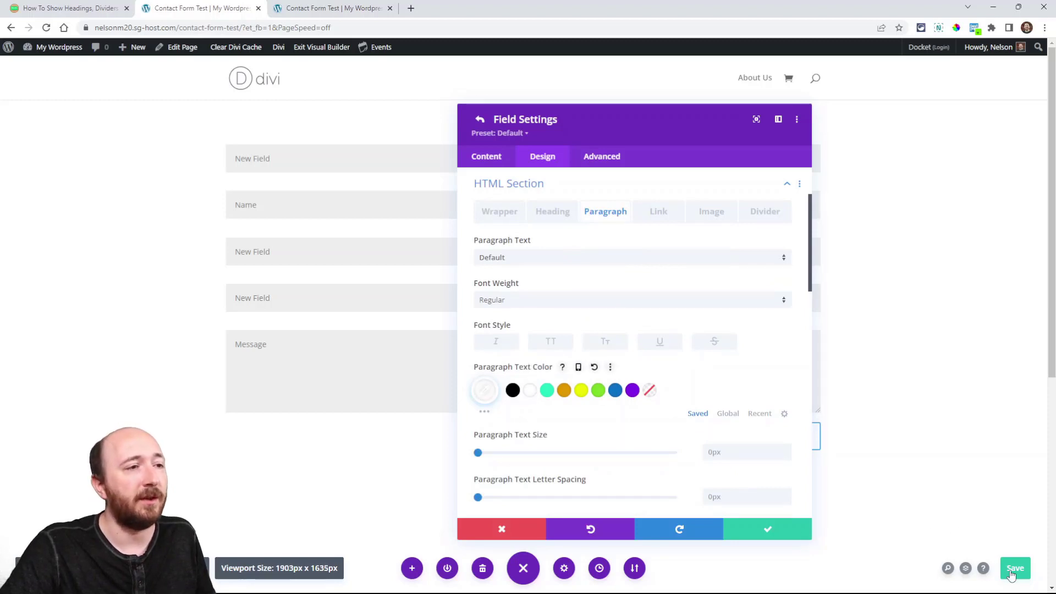
pyautogui.click(1011, 576)
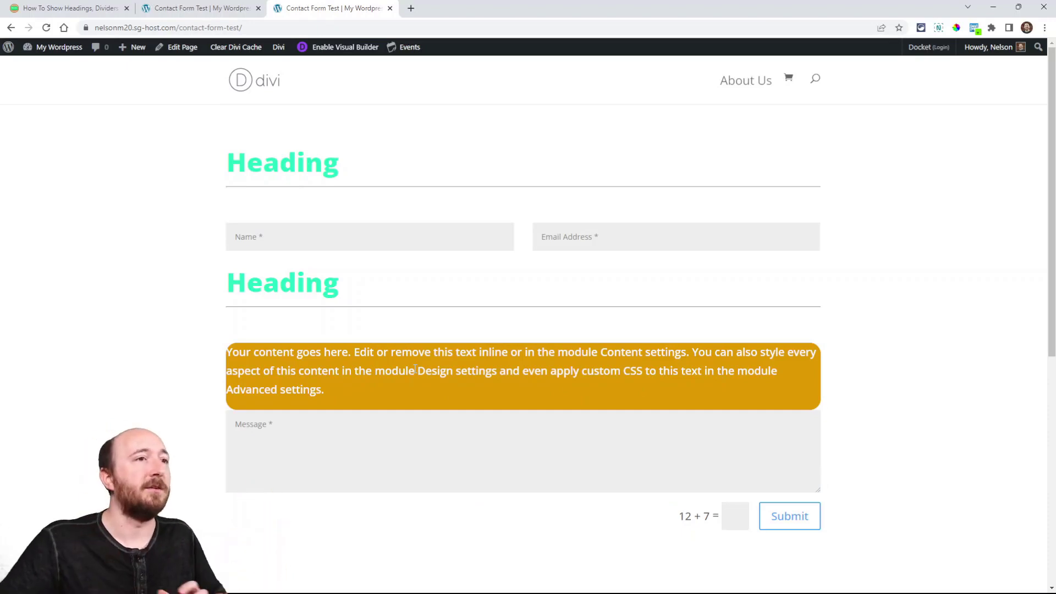
# Switch to the tutorial article and examine its sections on enabling, filling and designing the HTML field
pyautogui.click(54, 6)
pyautogui.scroll(-10, 347, 351)
pyautogui.scroll(-9, 348, 351)
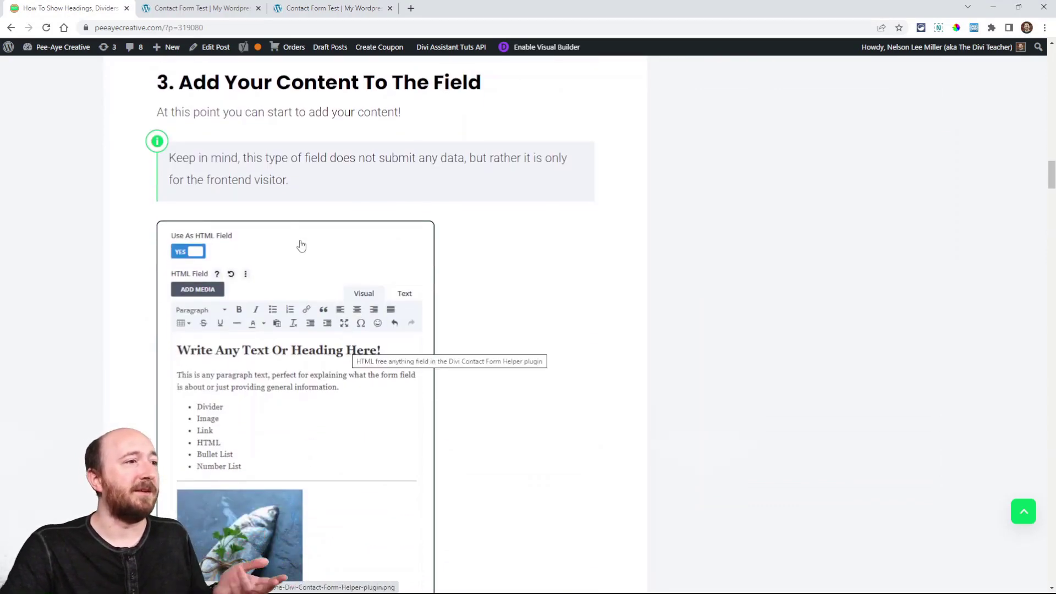
pyautogui.scroll(-9, 300, 242)
pyautogui.scroll(-3, 255, 303)
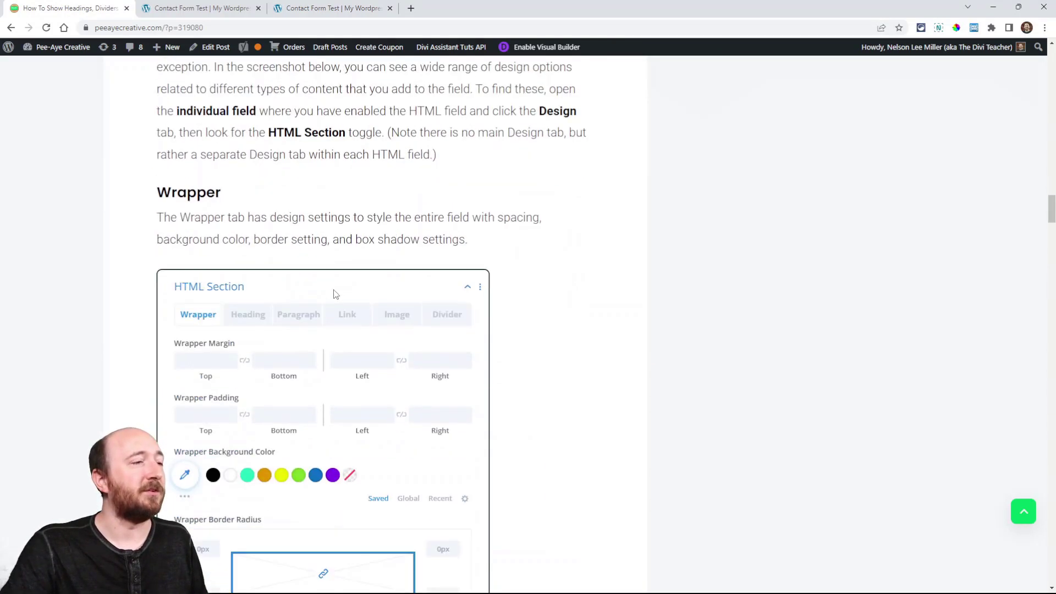
pyautogui.scroll(10, 332, 291)
pyautogui.scroll(5, 334, 290)
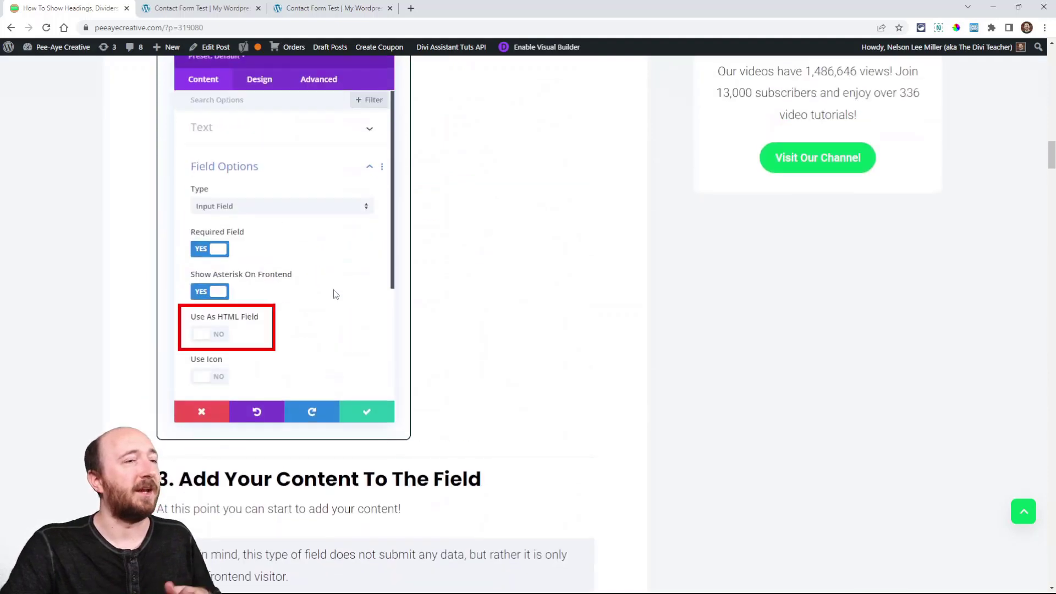